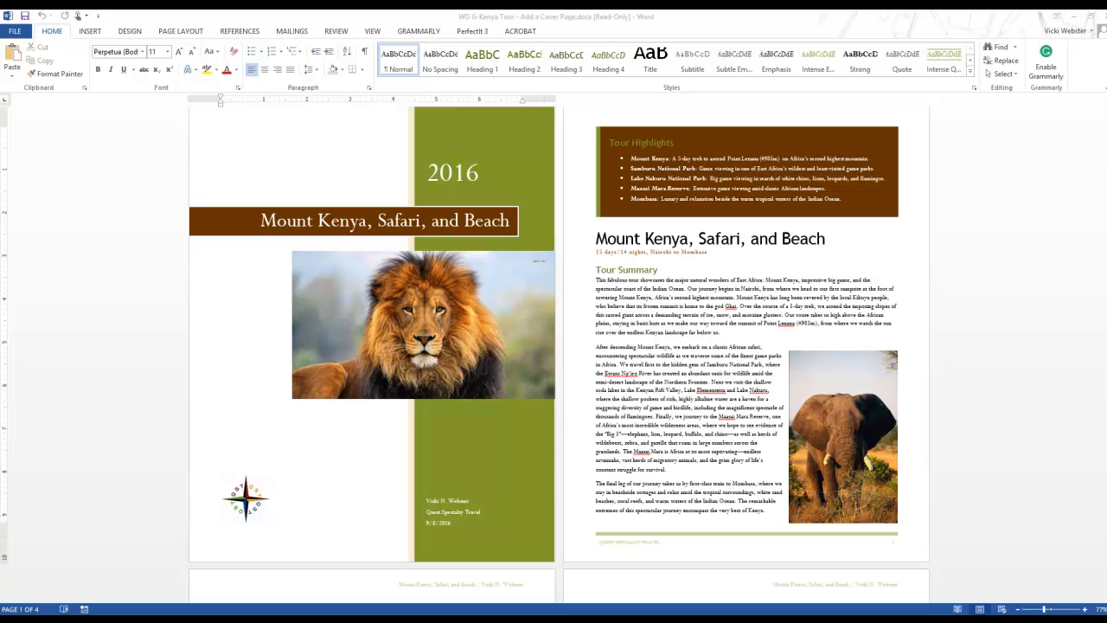
- Start a new Quick Parts building block from the compass logo on the cover page and name it "QST Logo"
left_click(562, 348)
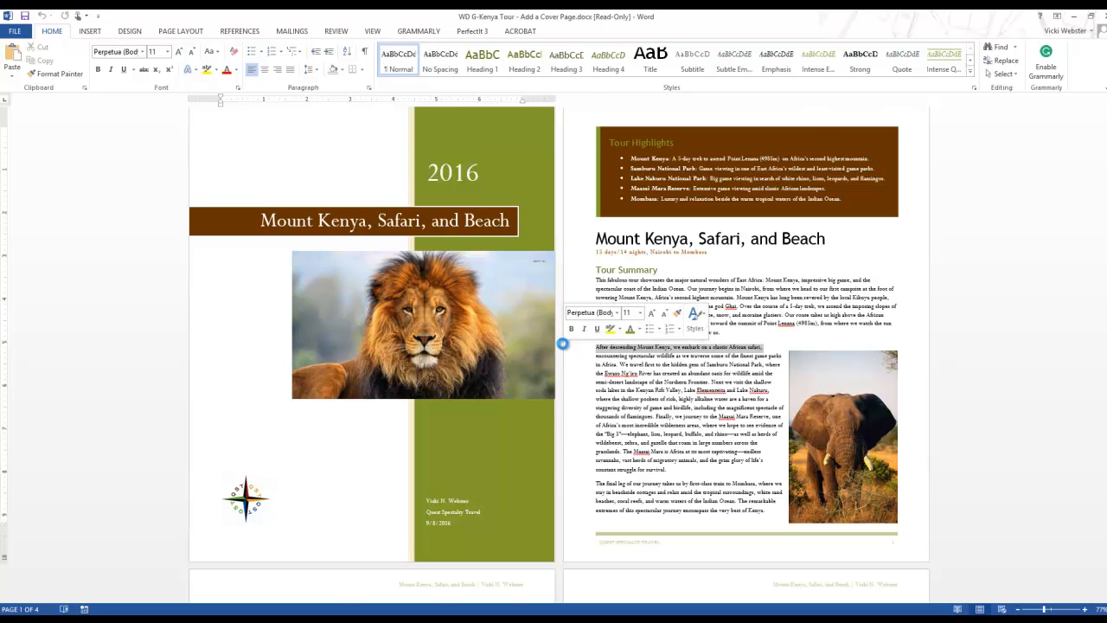
scroll(563, 348, "down", 3)
left_click(255, 378)
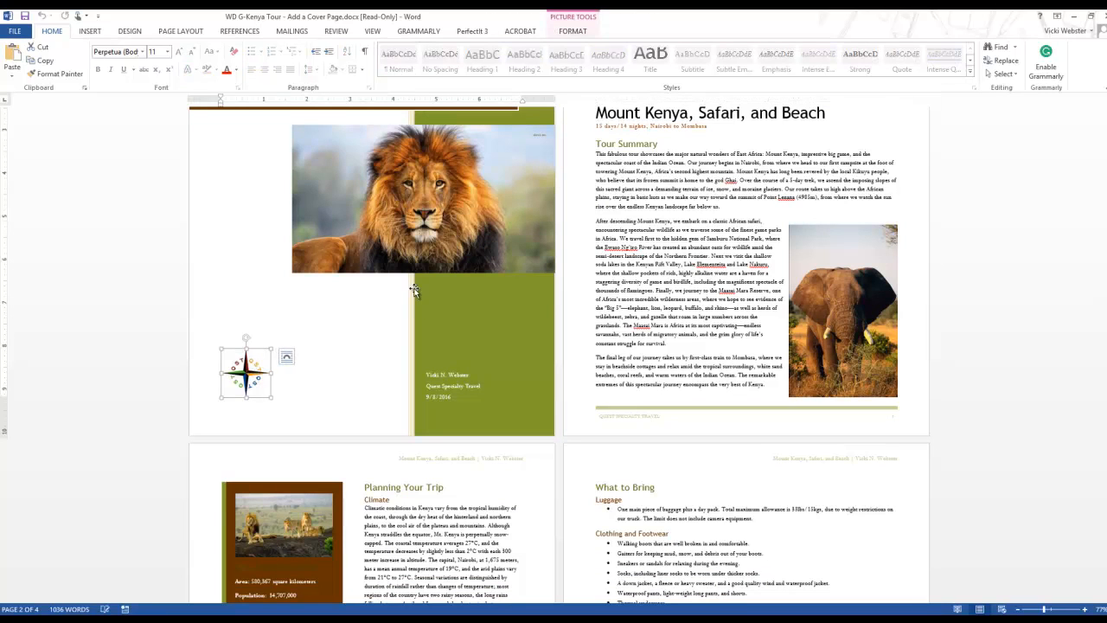
left_click(90, 32)
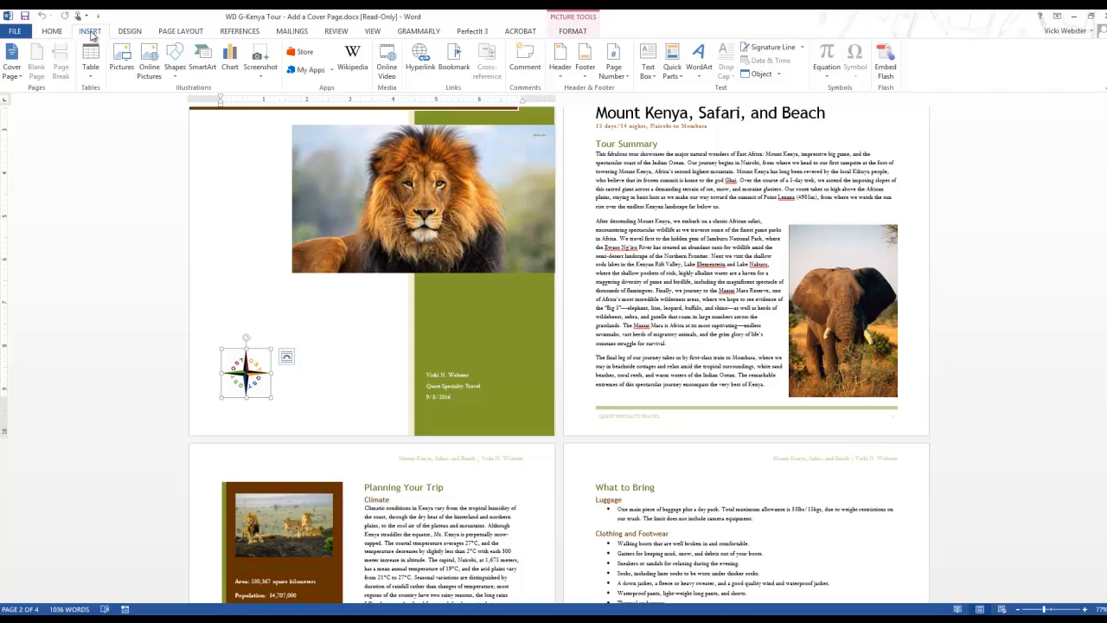
left_click(680, 80)
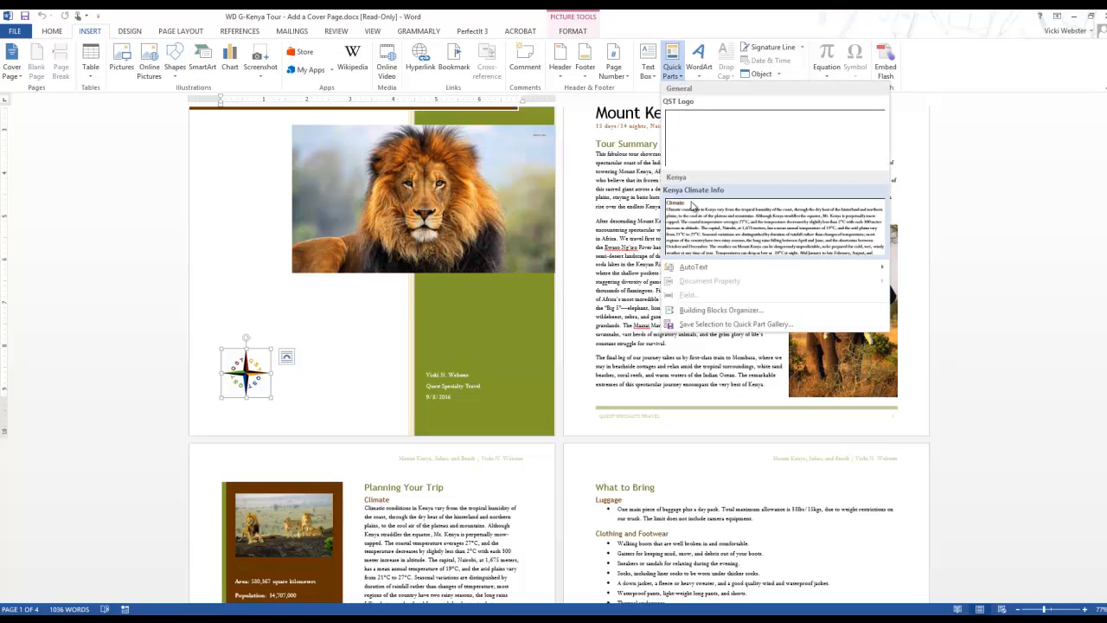
left_click(716, 325)
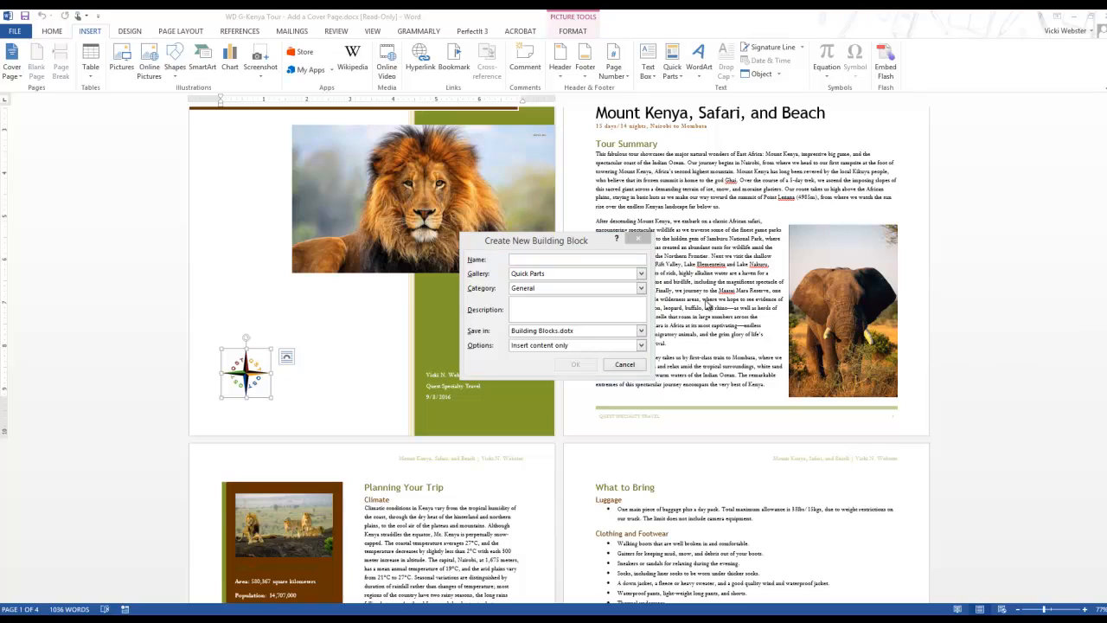
left_click(549, 259)
type("QST Log")
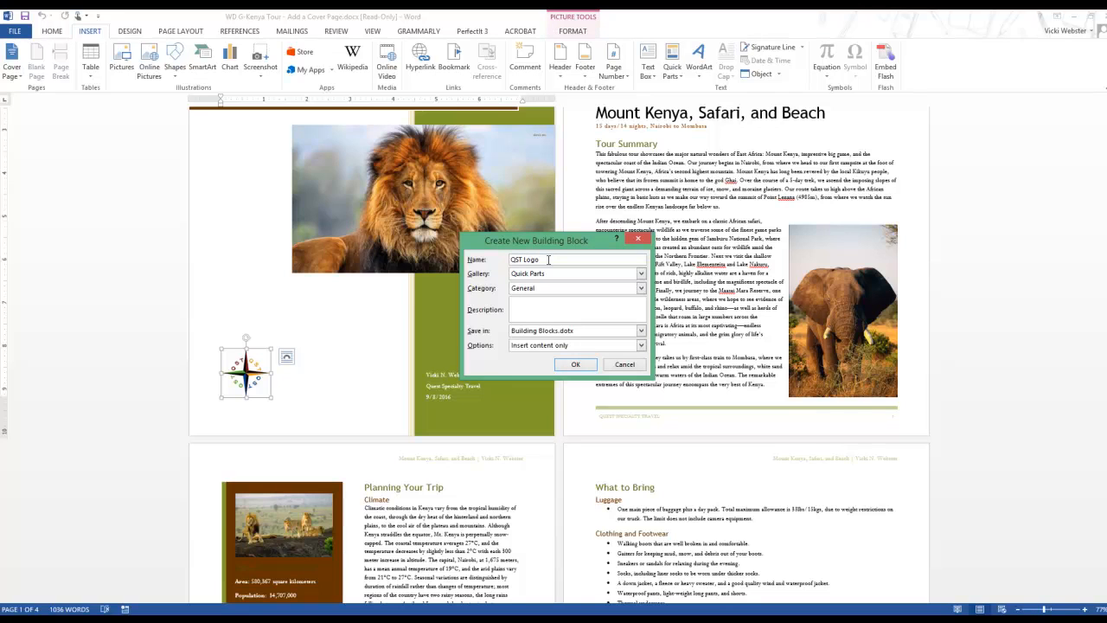
type("o")
- Describe the block as "QST Logo in bottom-left corner of tour report cover page" and save it, redefining the existing entry
left_click(563, 301)
type("QST Logo in bottom-left corner of tour report cover page")
left_click(574, 364)
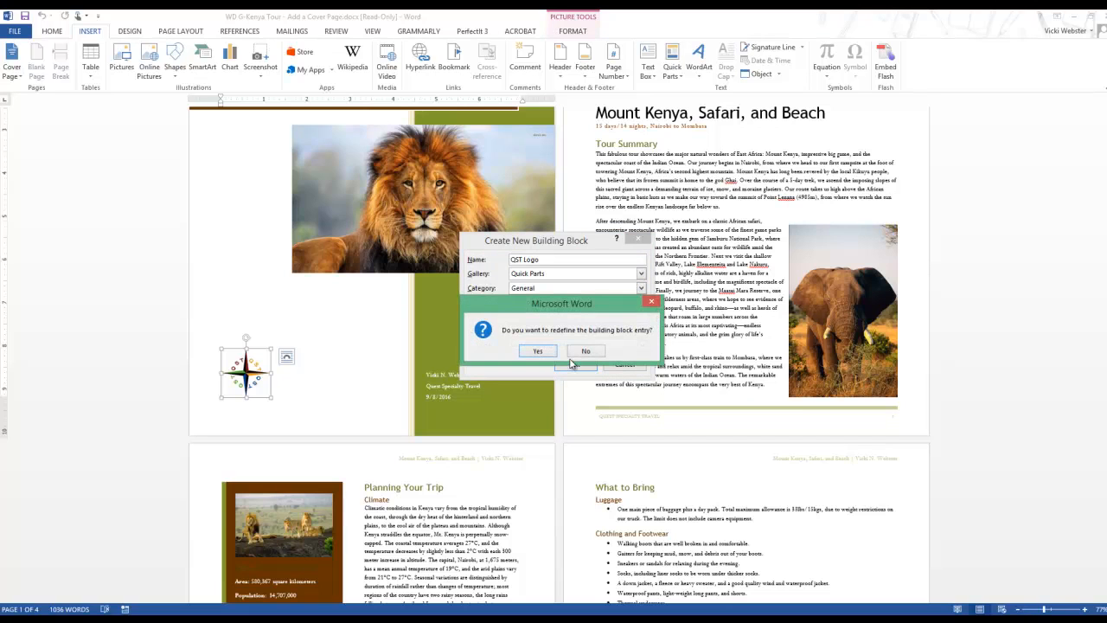
mouse_move(543, 303)
left_mouse_down()
mouse_move(491, 293)
mouse_move(534, 306)
mouse_move(536, 295)
left_mouse_up()
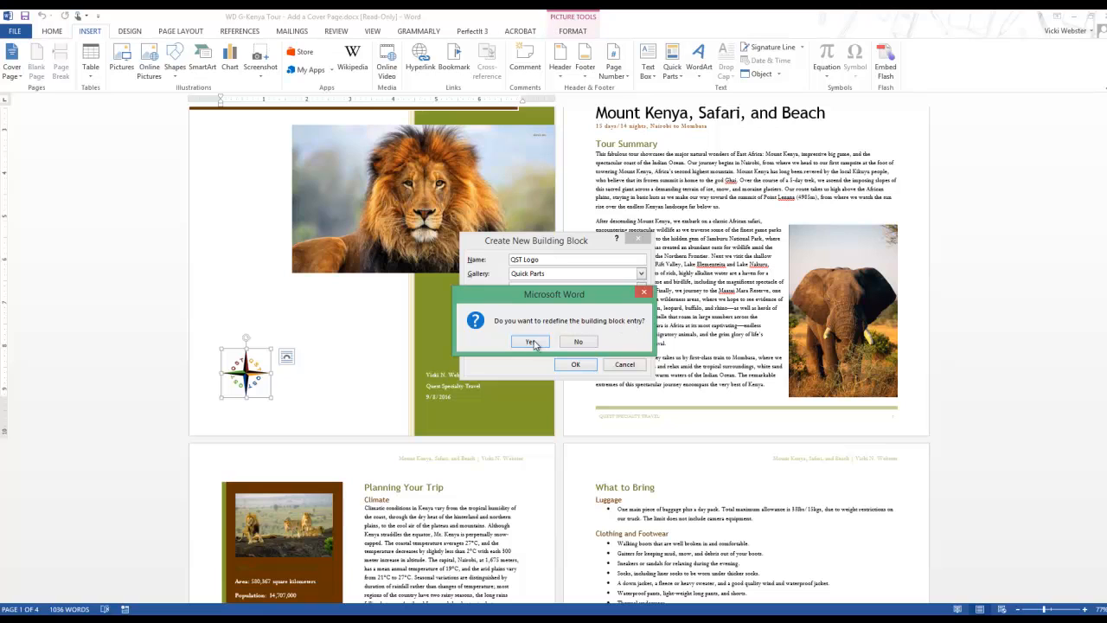
left_click(531, 342)
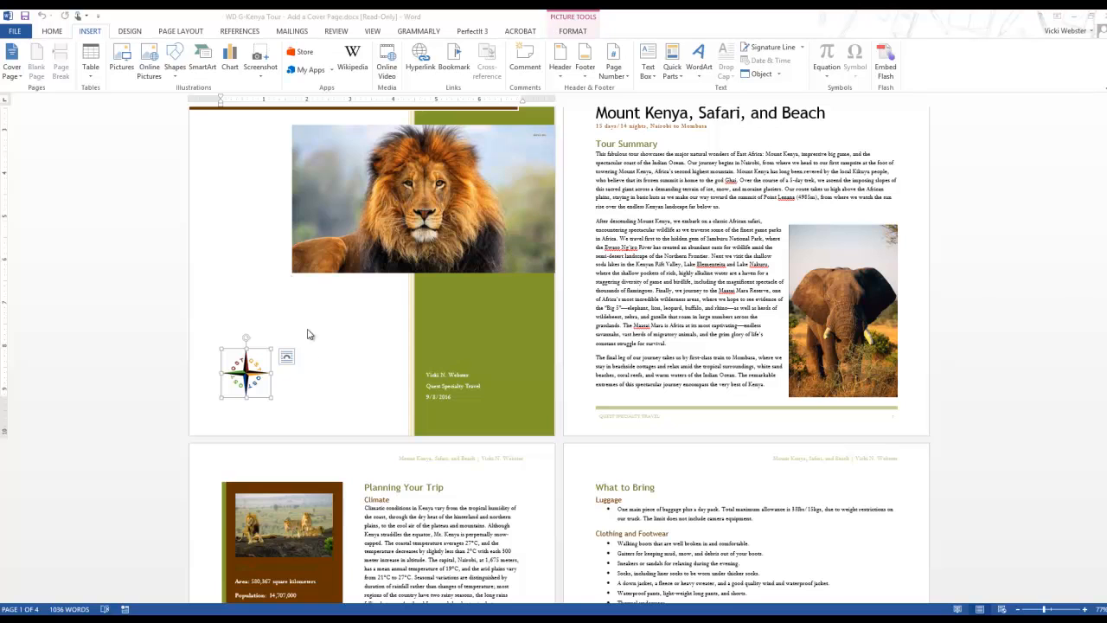
left_click(313, 362)
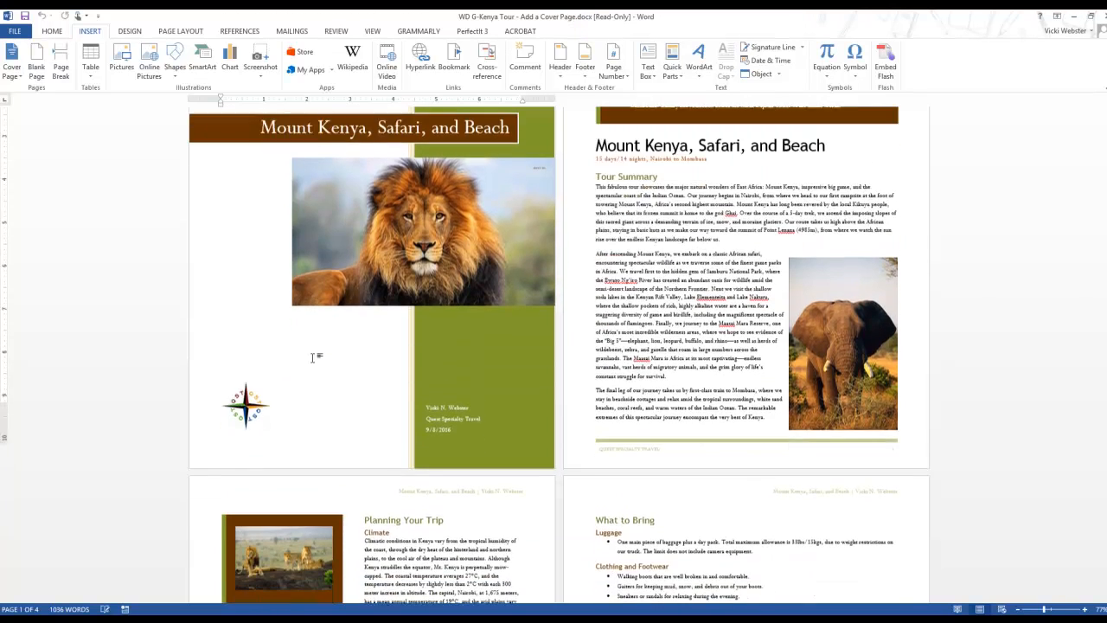
- Start a building block from the brown sidebar beside Planning Your Trip, named "Kenya Travel Info Sidebar", in the Text Boxes gallery
scroll(314, 357, "down", 2)
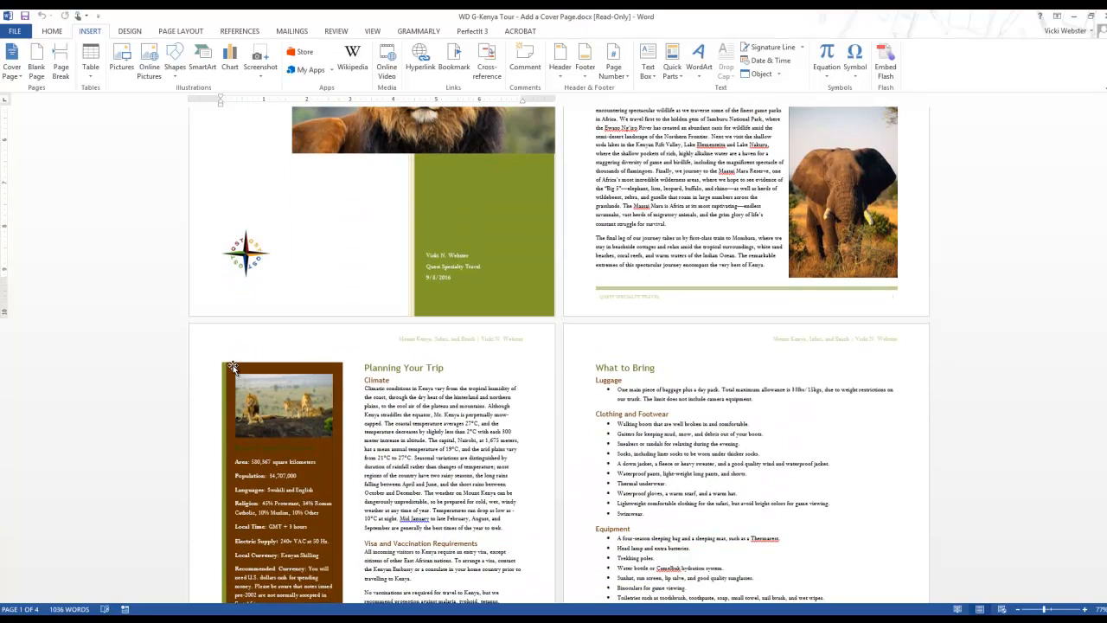
left_click(233, 365)
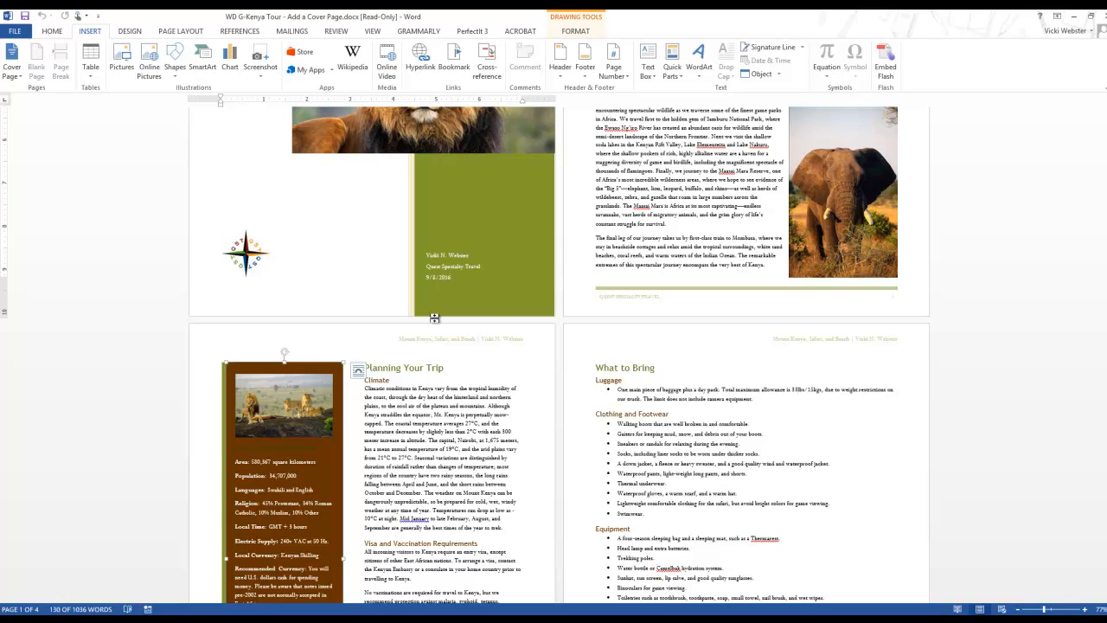
left_click(673, 73)
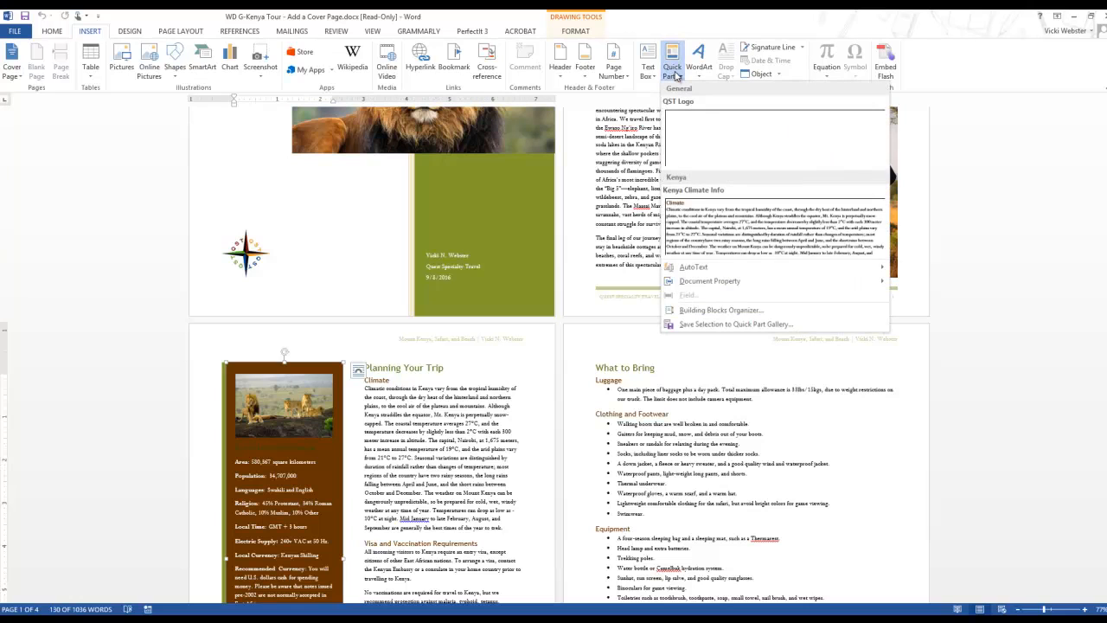
left_click(696, 323)
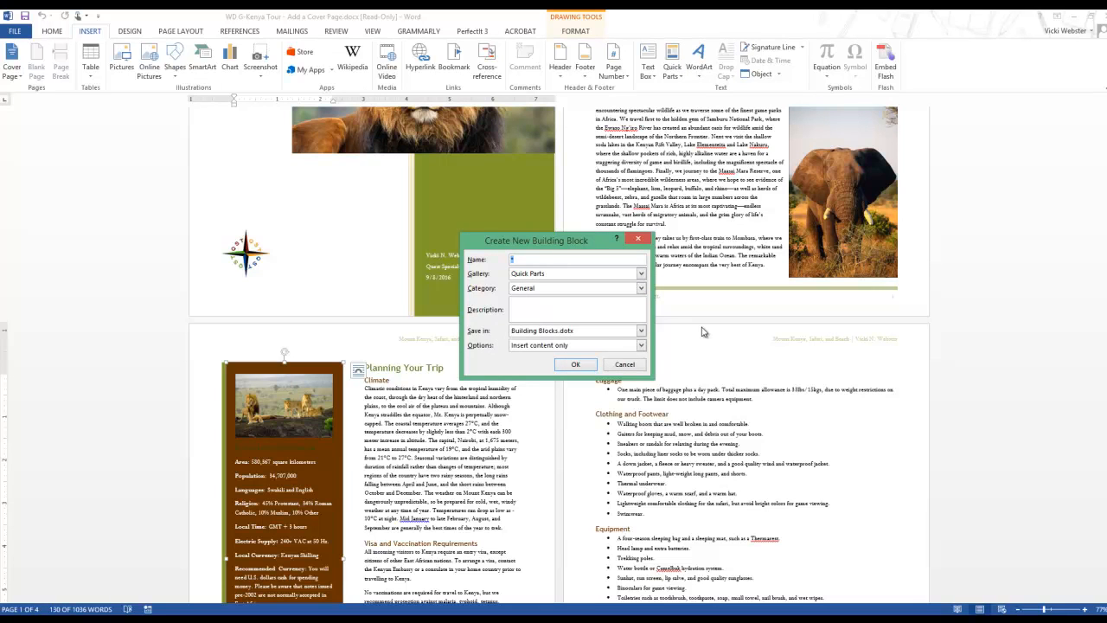
type("Kenya Travel Info Sidebar")
left_click(641, 274)
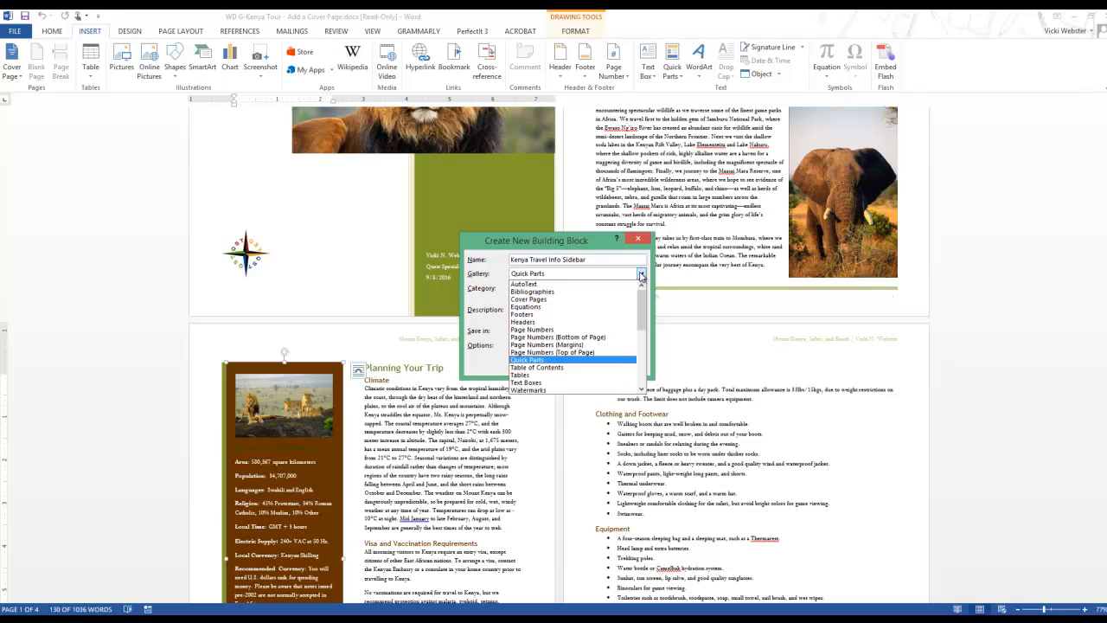
left_click(536, 382)
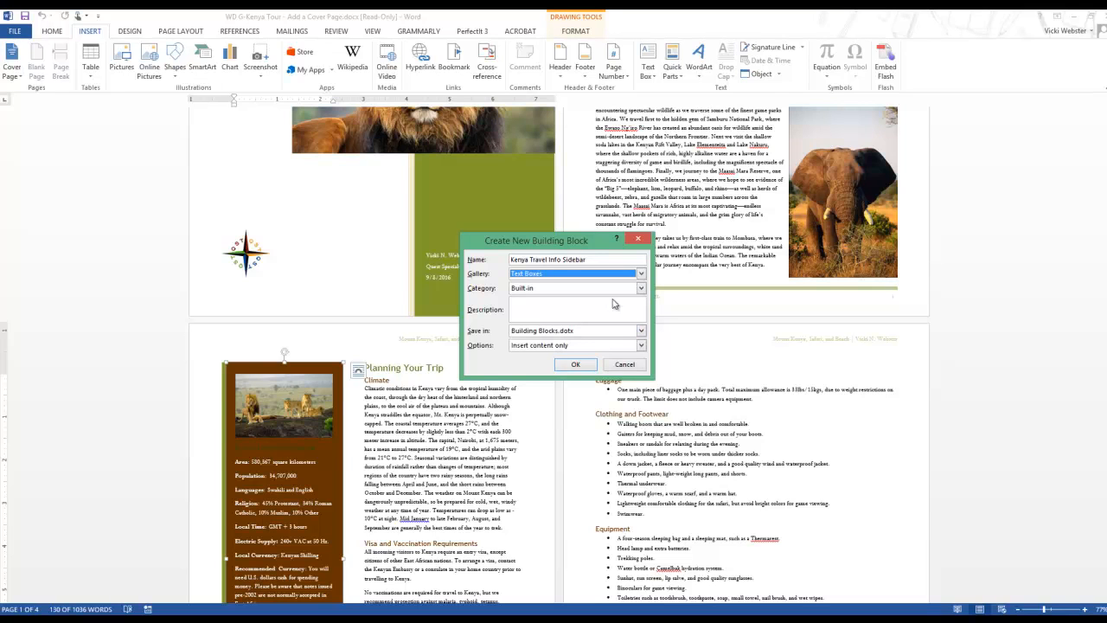
- Assign the sidebar building block to the Kenya category and save it, redefining the existing entry
left_click(640, 289)
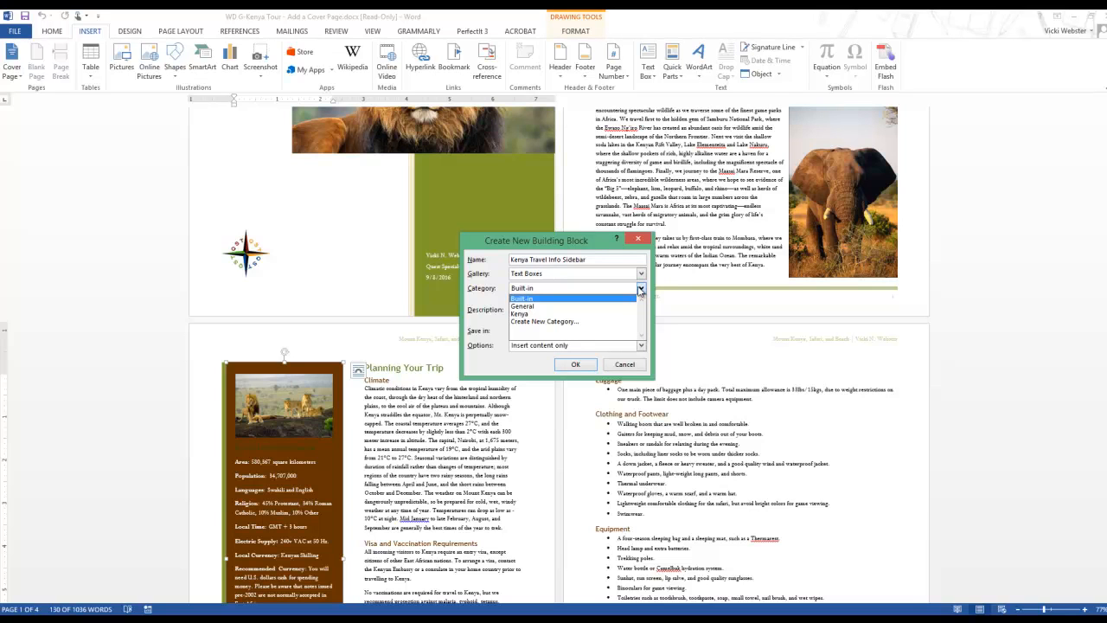
left_click(596, 325)
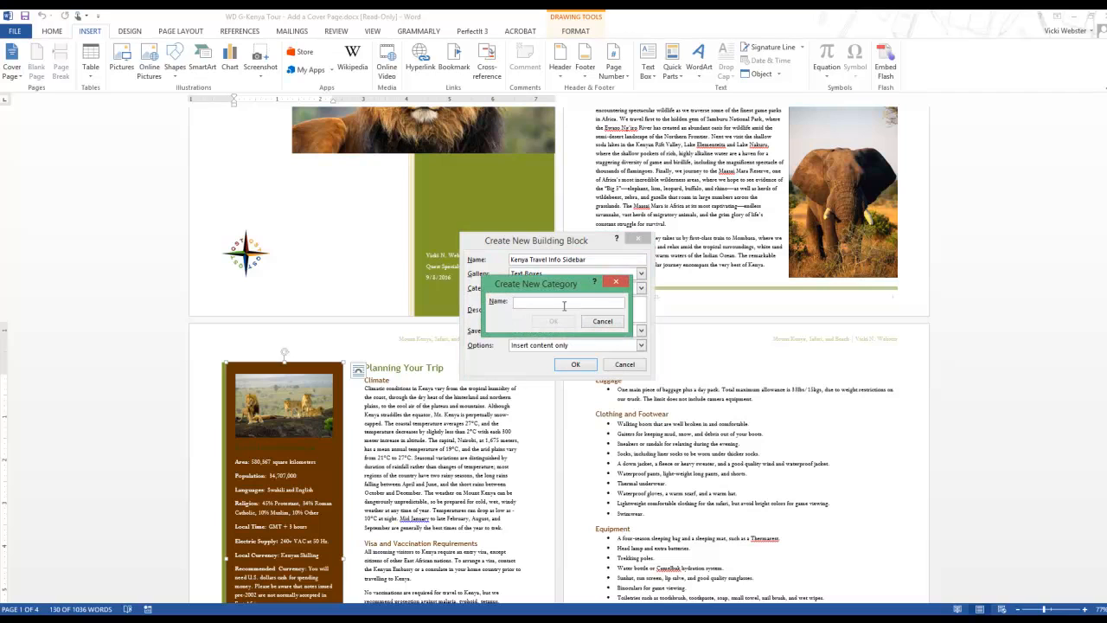
type("Kenya")
left_click(566, 325)
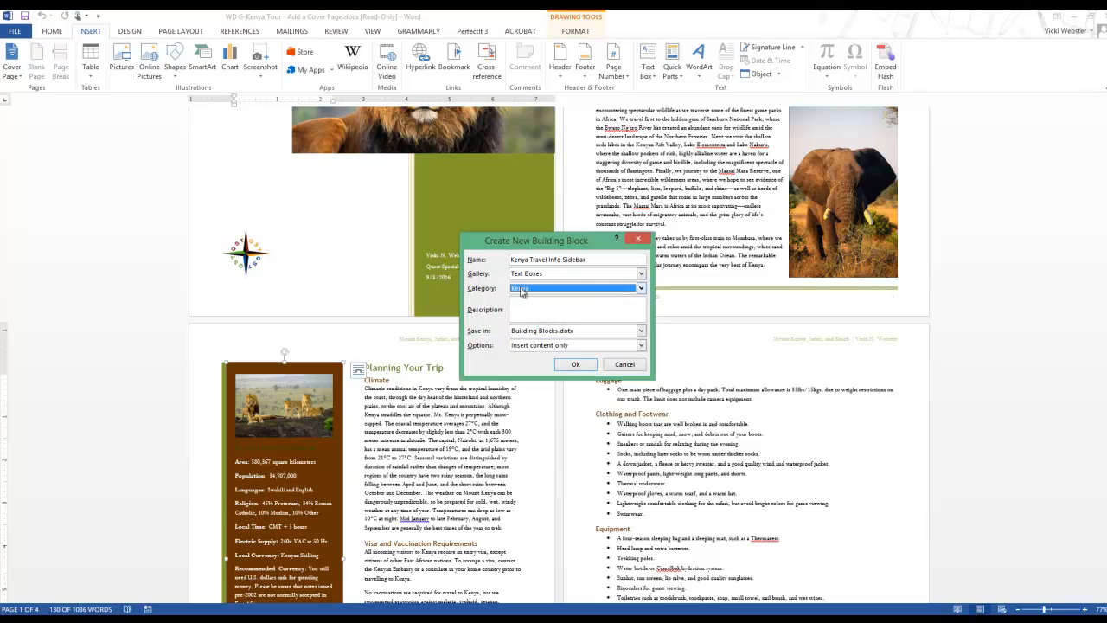
left_click(569, 290)
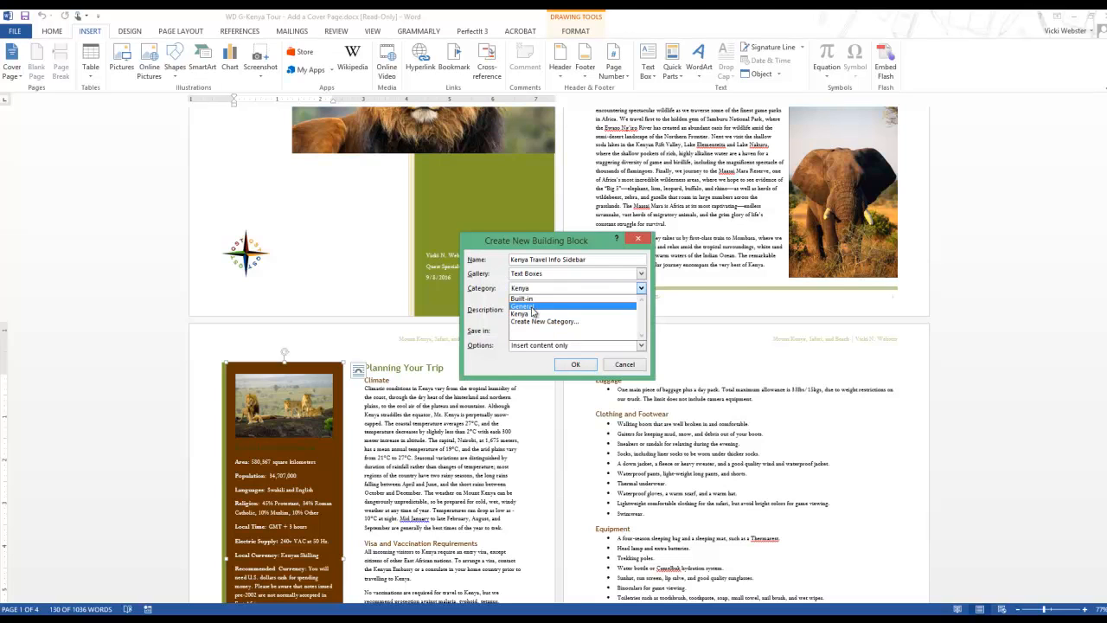
left_click(574, 312)
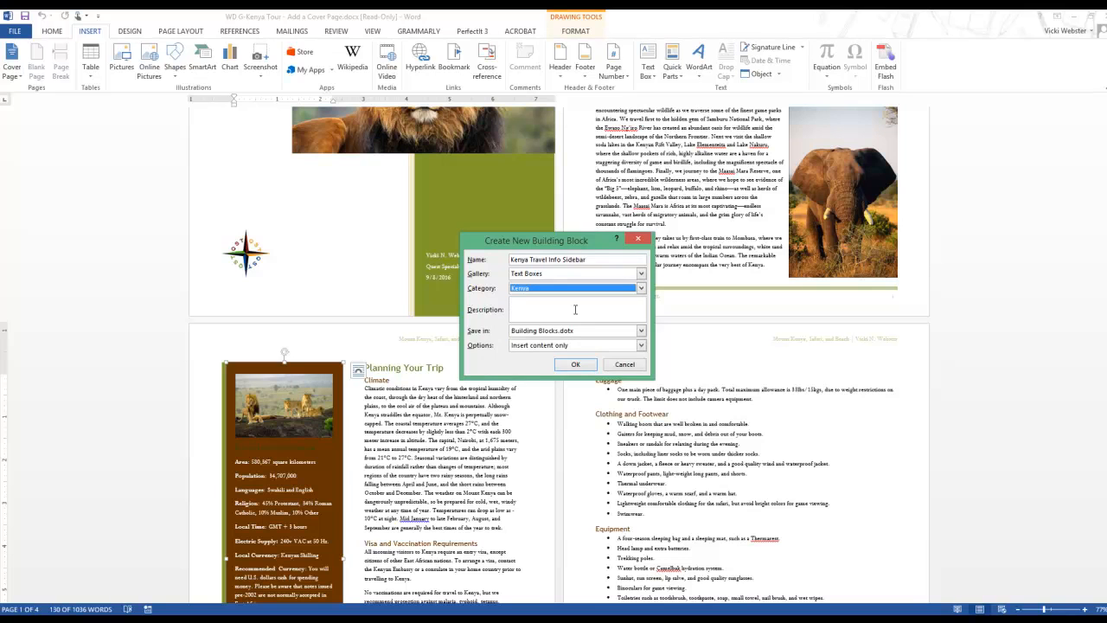
left_click(575, 364)
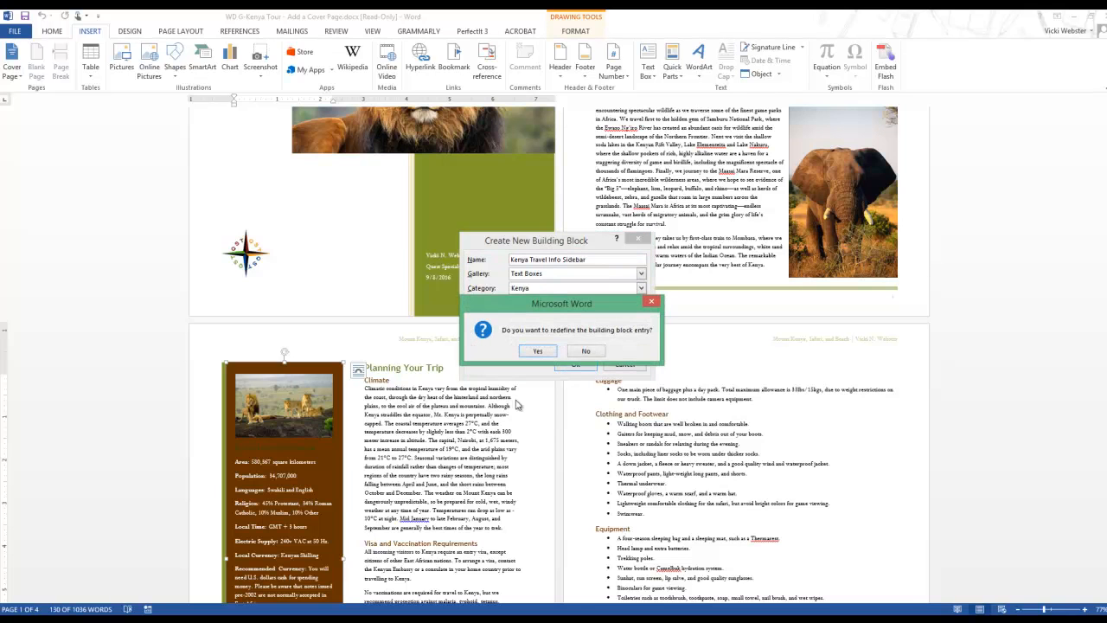
left_click(536, 350)
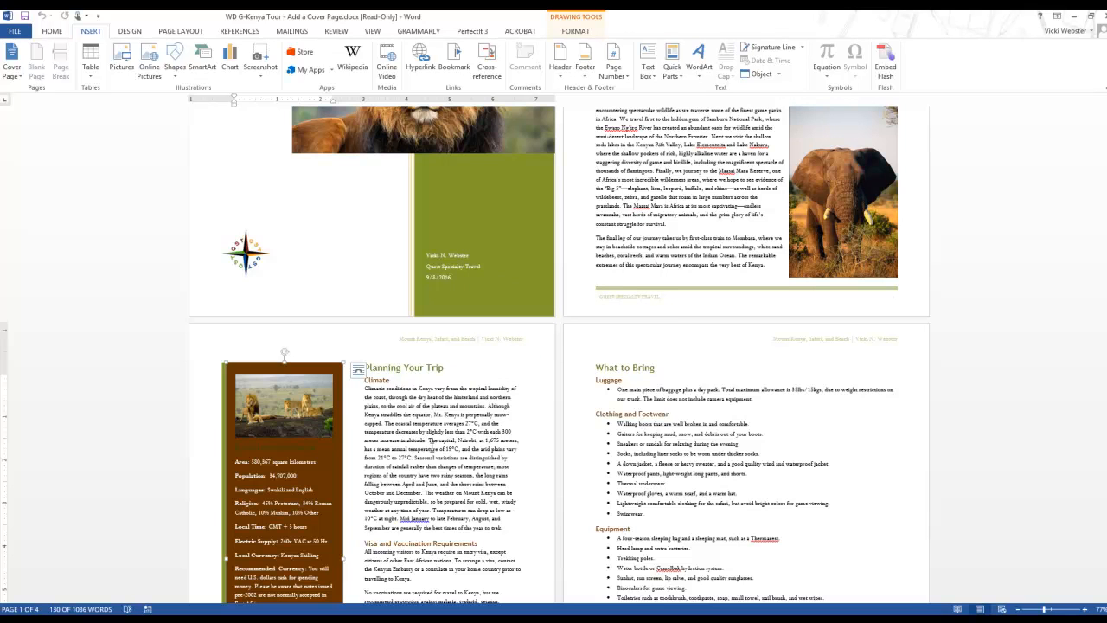
left_click(432, 448)
- Examine the Quick Parts gallery and the Kenya category of the Text Box gallery for the saved building blocks
scroll(432, 448, "down", 2)
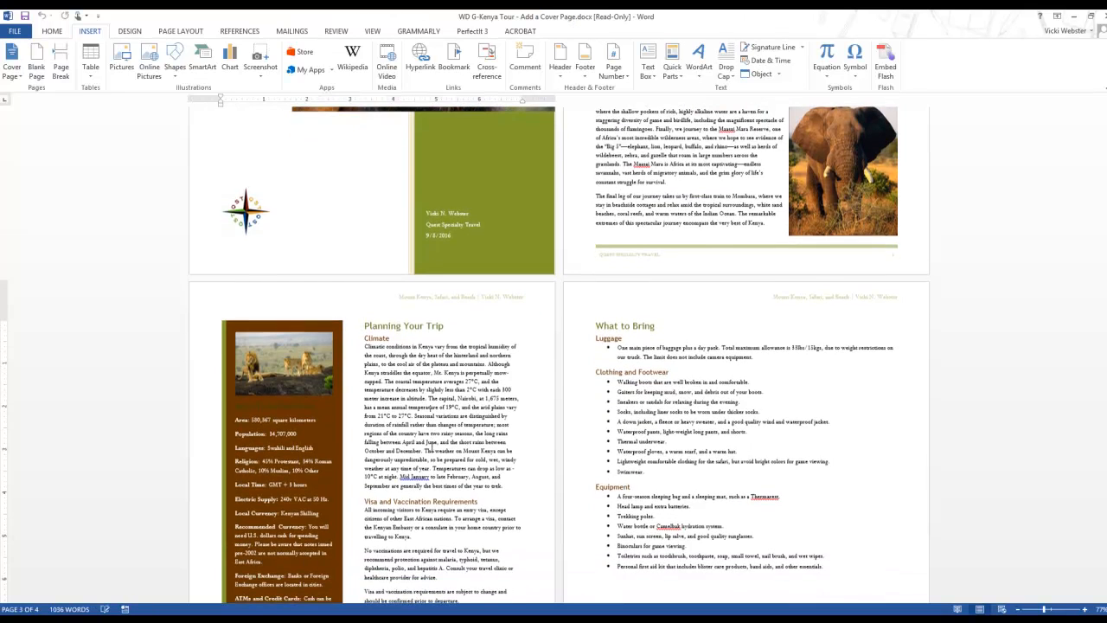
scroll(430, 450, "down", 3)
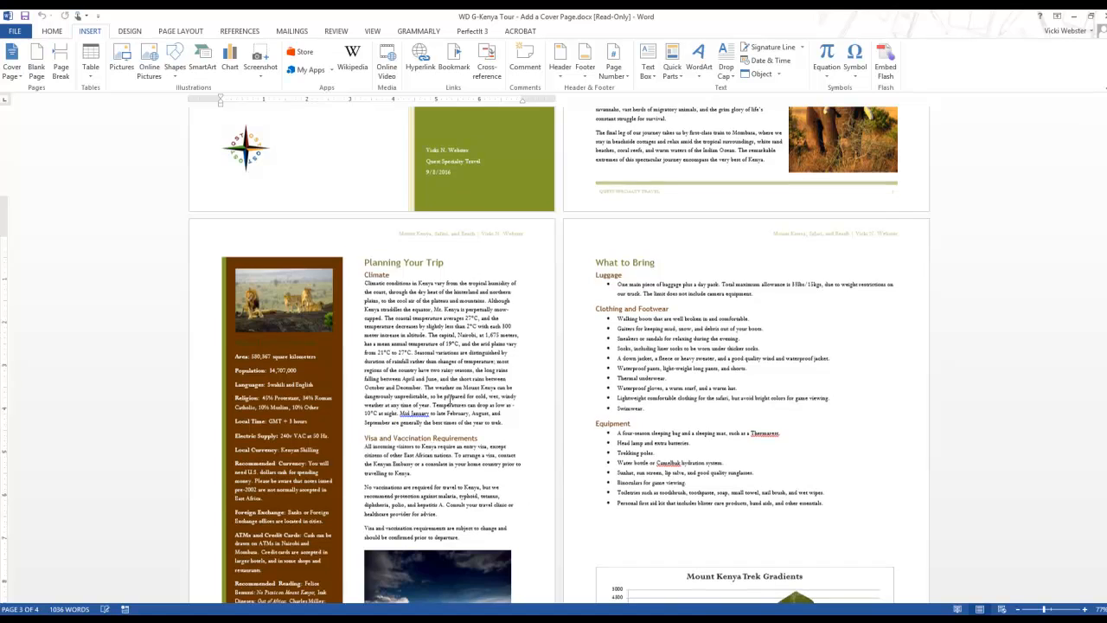
scroll(443, 415, "up", 4)
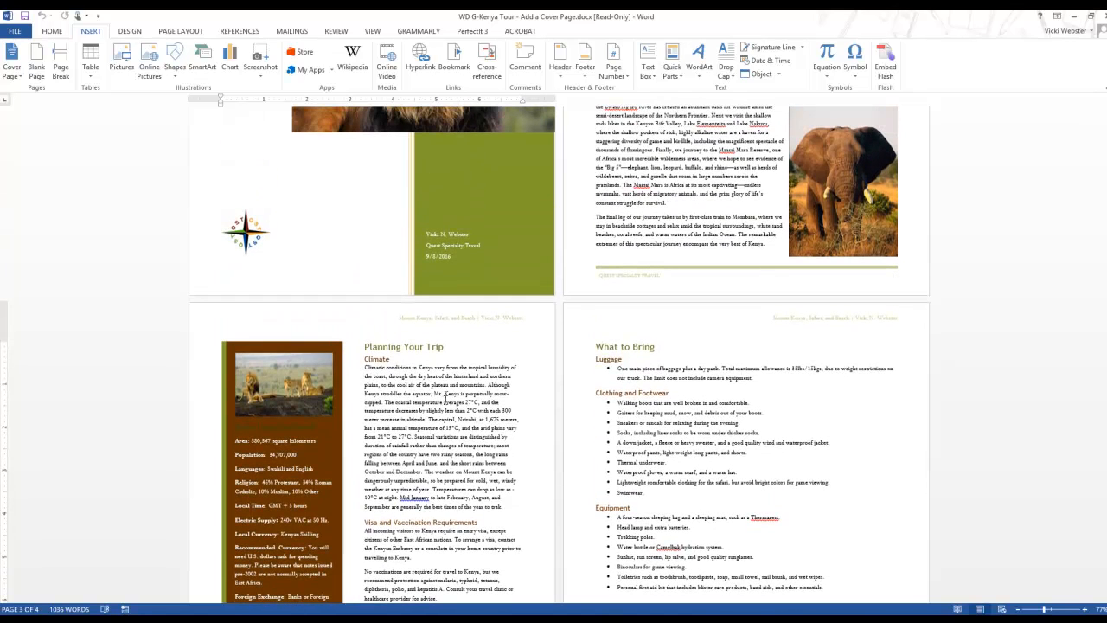
left_click(674, 74)
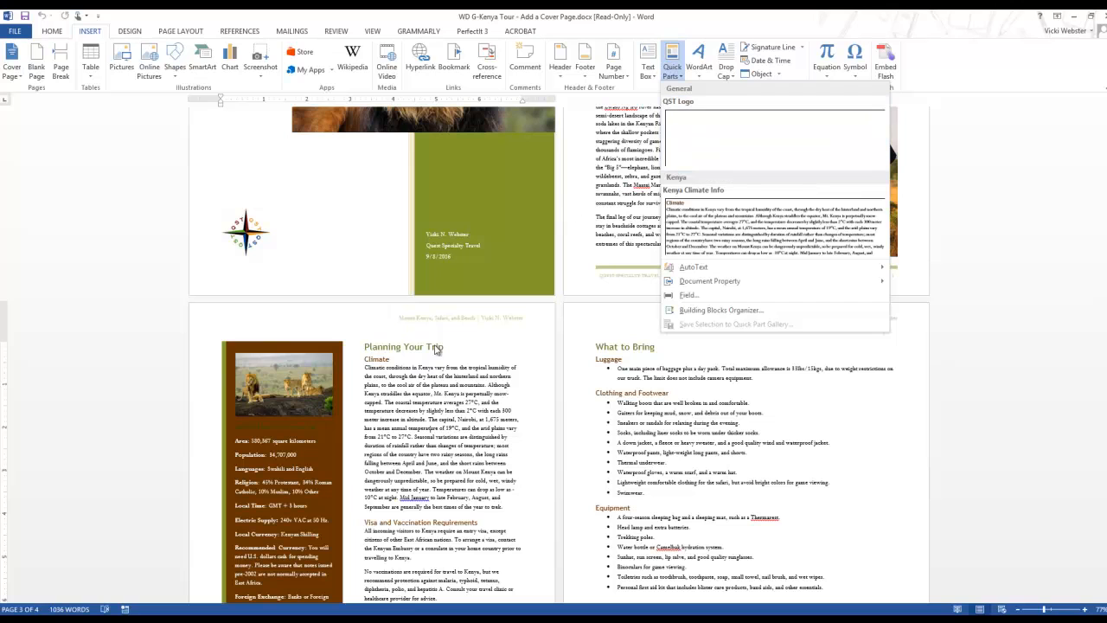
left_click(439, 423)
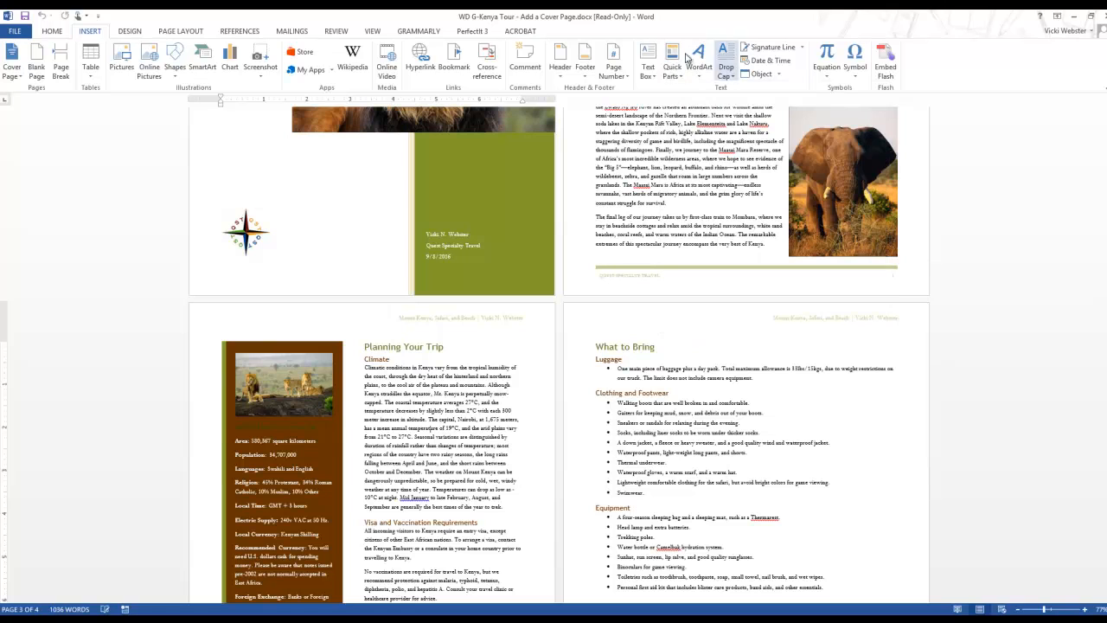
left_click(654, 77)
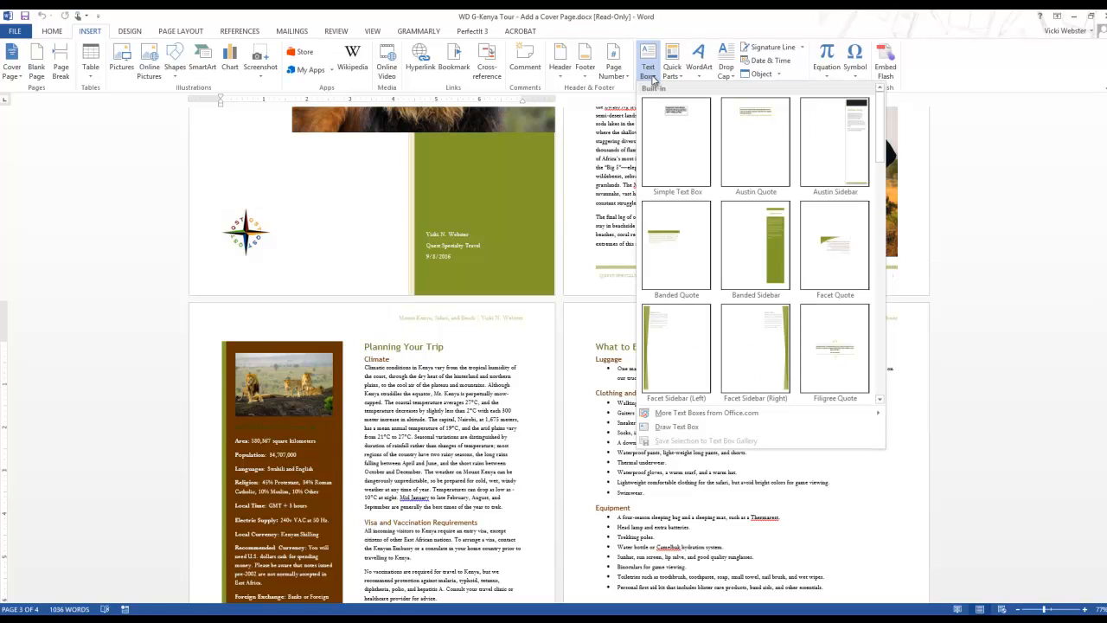
scroll(718, 245, "down", 6)
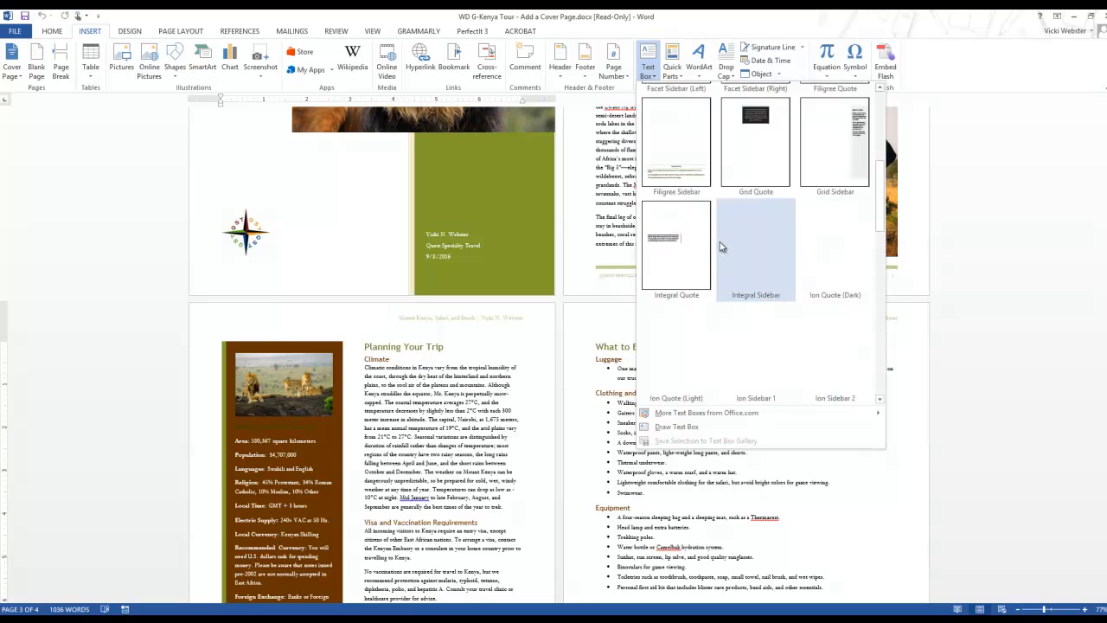
scroll(719, 246, "down", 8)
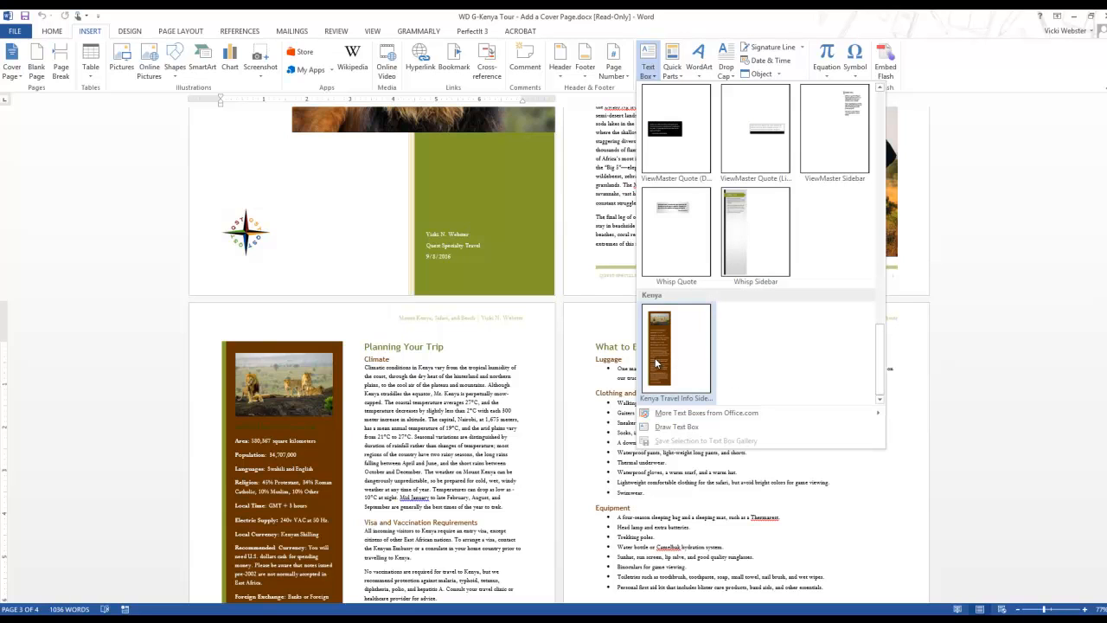
left_click(443, 439)
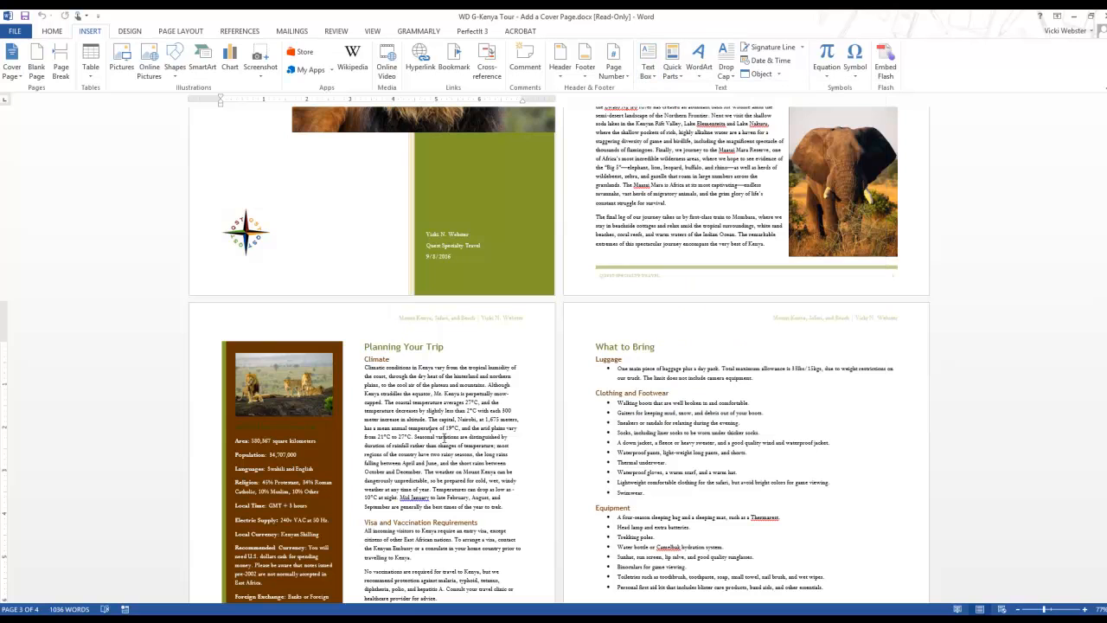
scroll(463, 425, "up", 6)
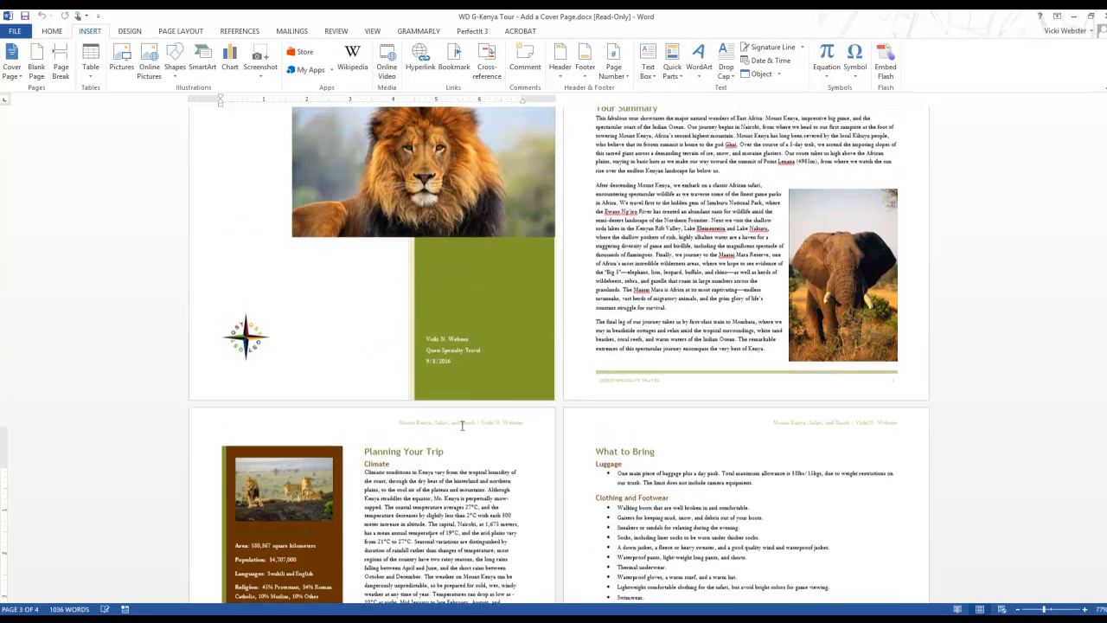
scroll(464, 415, "down", 1)
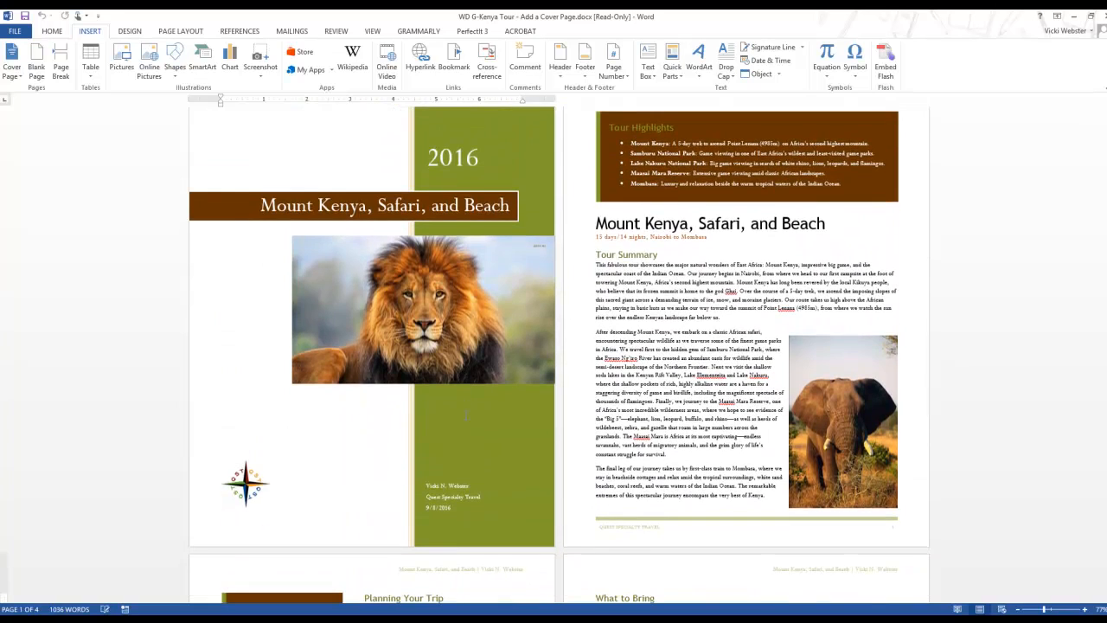
scroll(477, 413, "down", 7)
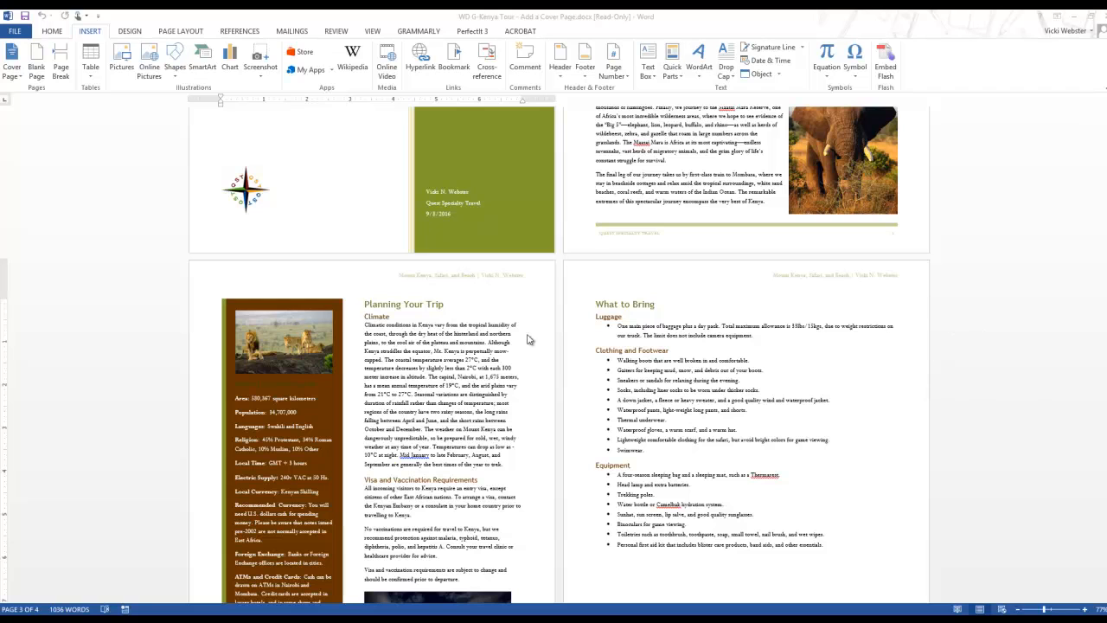
- Start a Quick Parts building block from the Climate heading and paragraph under Planning Your Trip, named "Kenya Climate Info"
left_click(366, 322)
left_click_drag(364, 317, 505, 463)
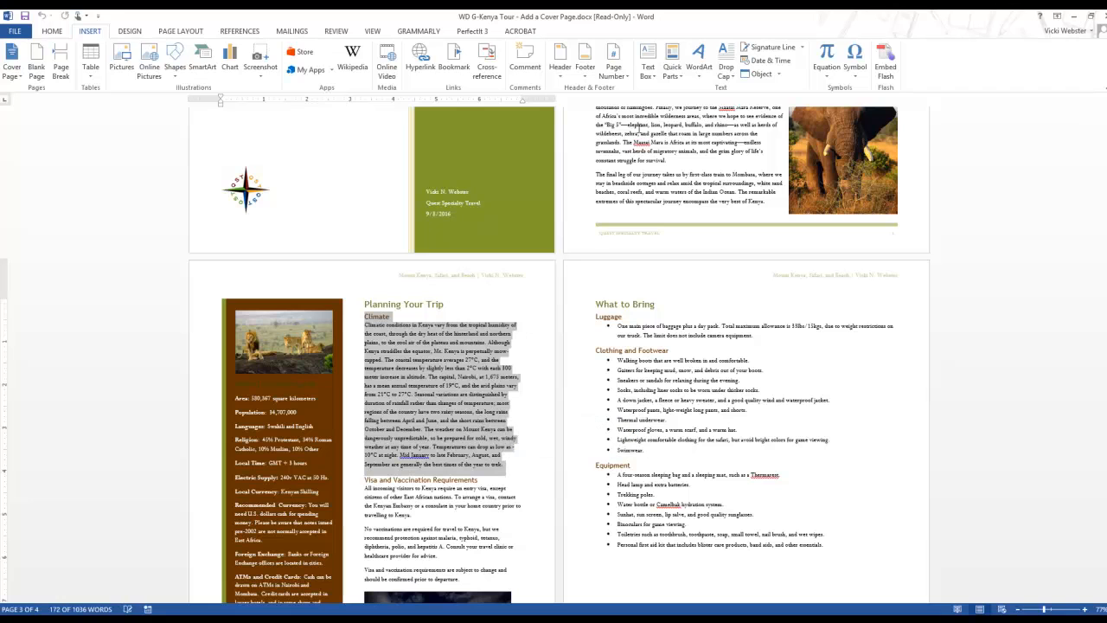
left_click(684, 80)
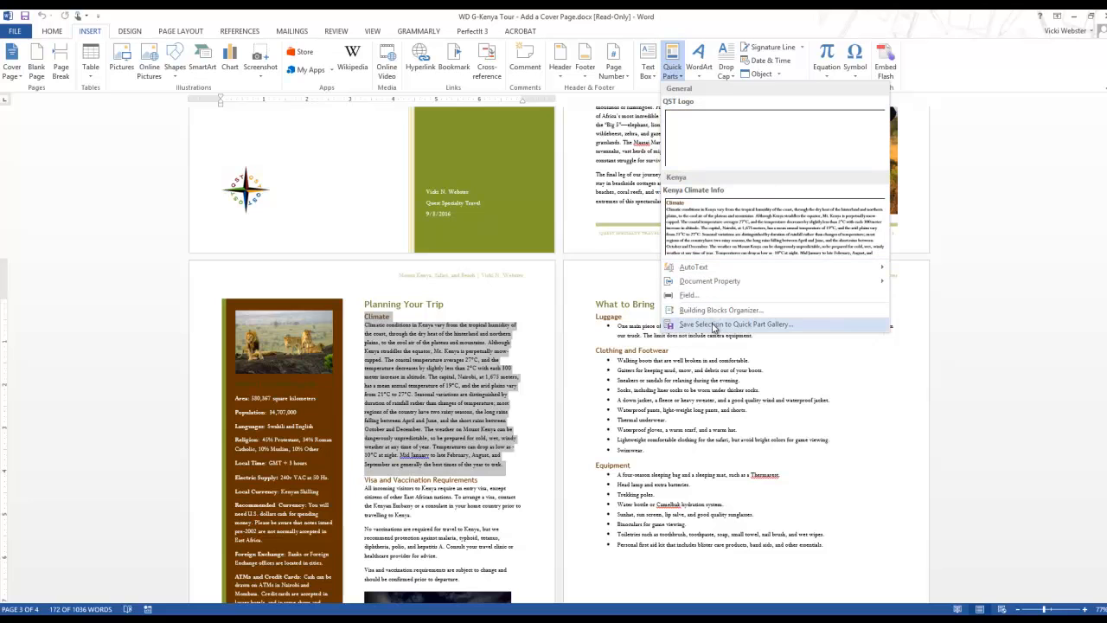
left_click(714, 326)
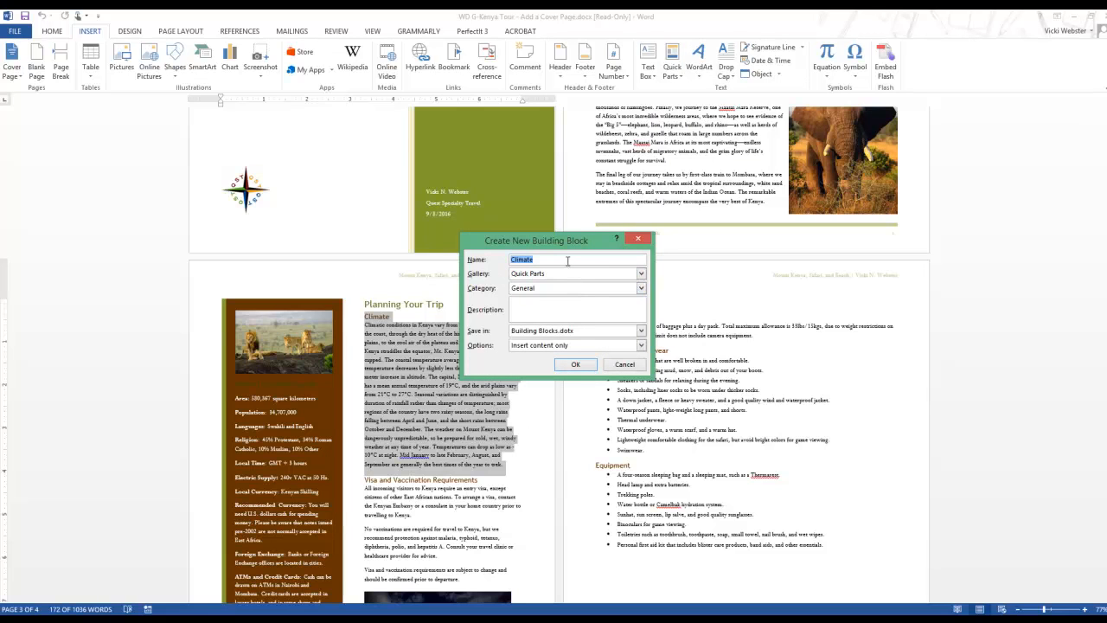
type("Kenya Climate Info")
- Assign the climate building block to a category named "Kenya" and save it, redefining the existing entry
left_click(641, 290)
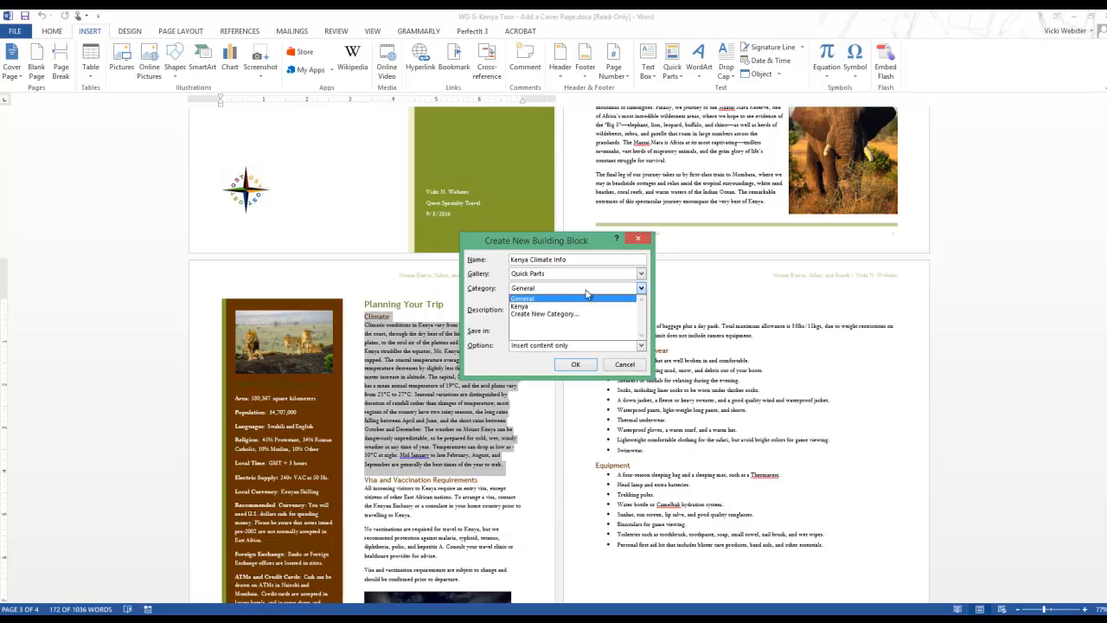
left_click(534, 314)
type("Kenya")
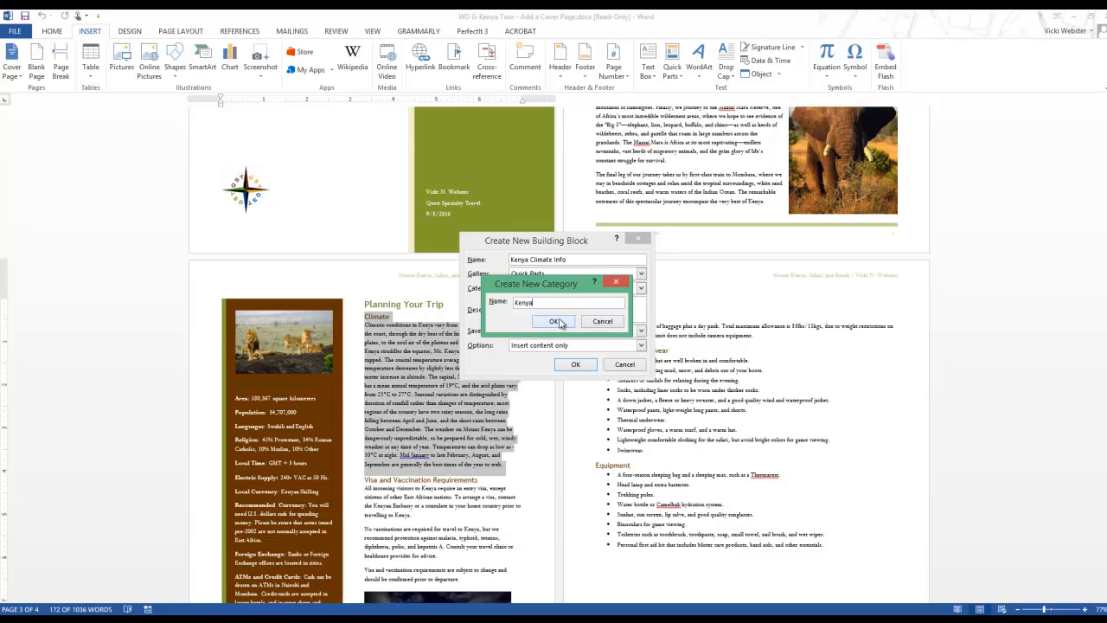
left_click(554, 321)
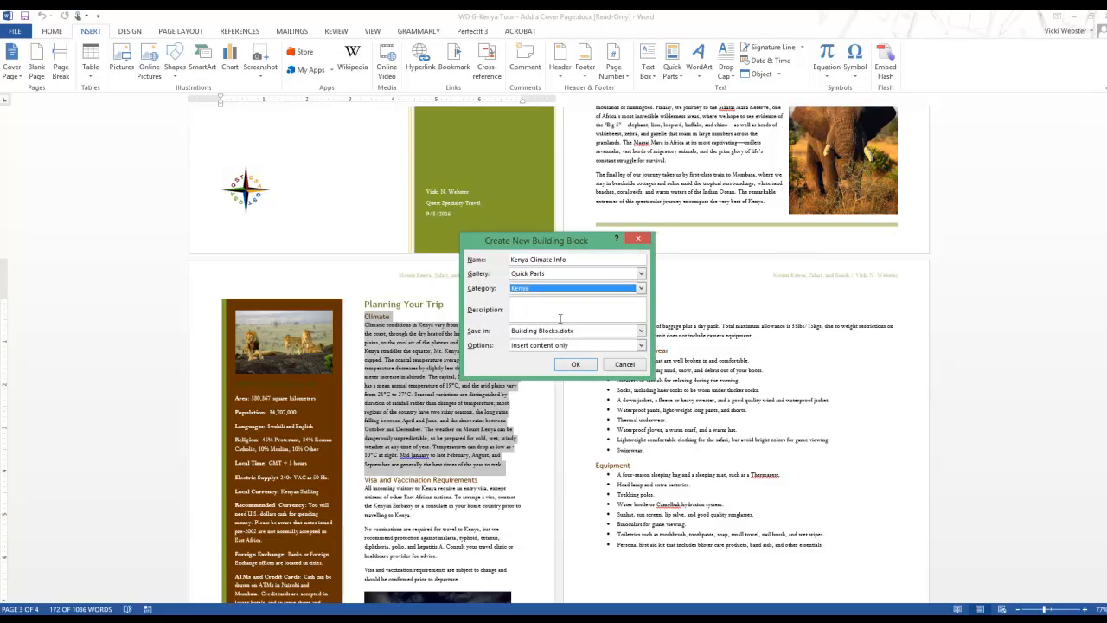
left_click(573, 364)
left_click(537, 352)
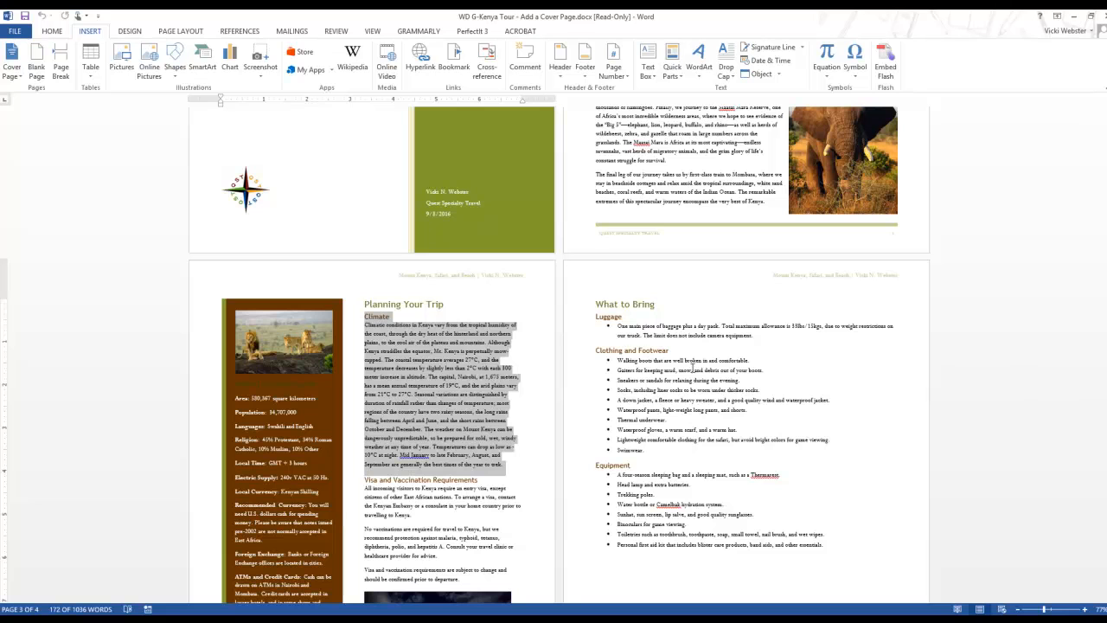
left_click(438, 359)
- Select the whole footer table on the Planning Your Trip page and start saving it as a building block in the Footers gallery
scroll(445, 350, "down", 1)
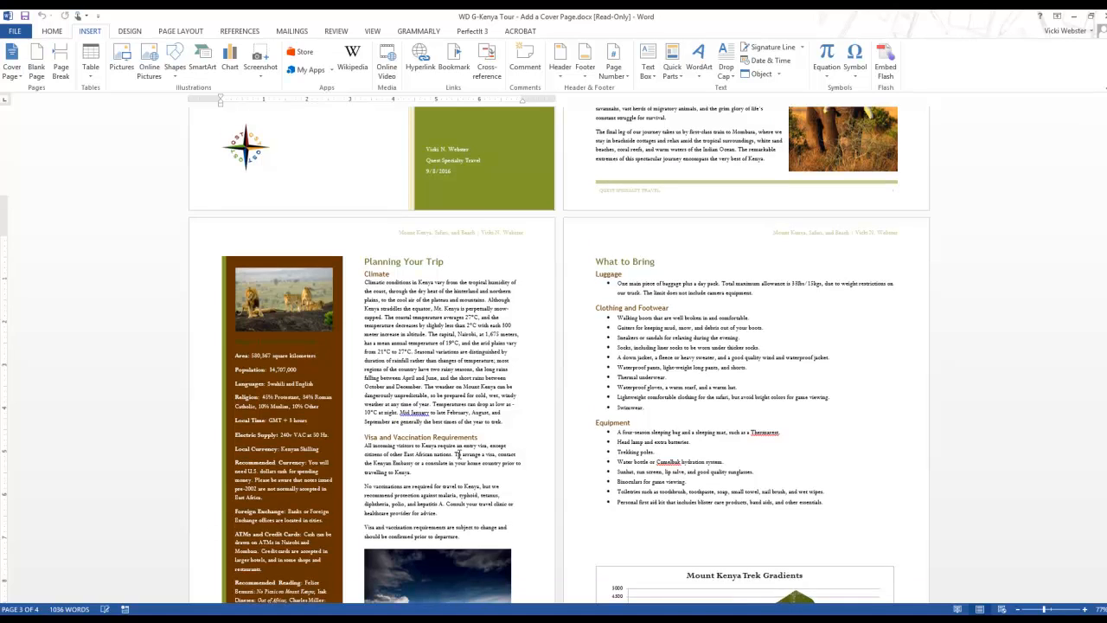
scroll(458, 454, "down", 3)
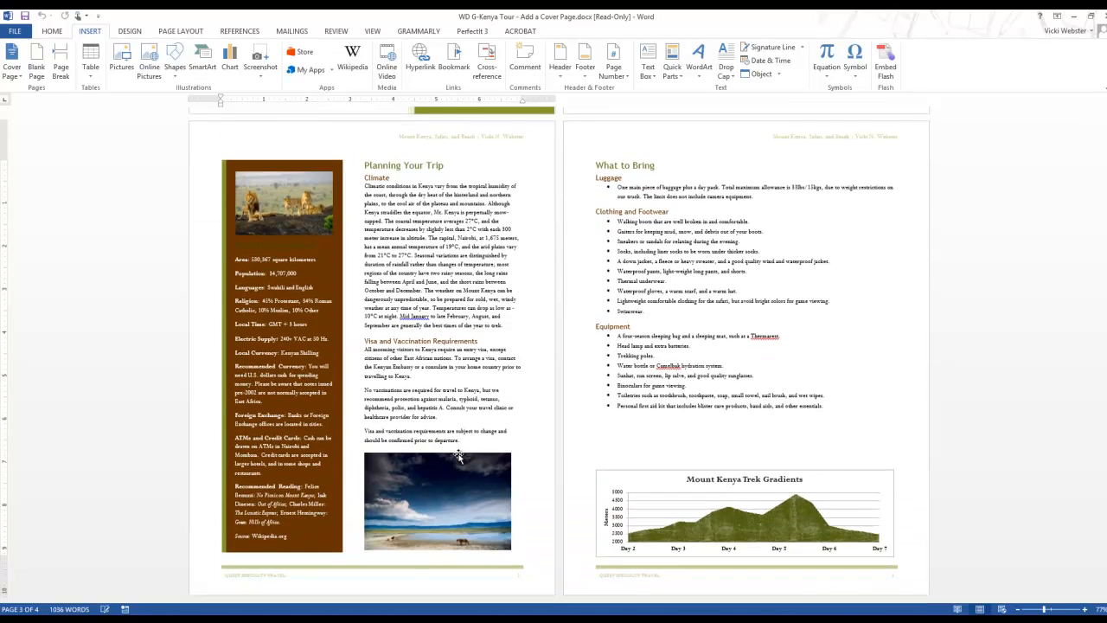
double_click(264, 580)
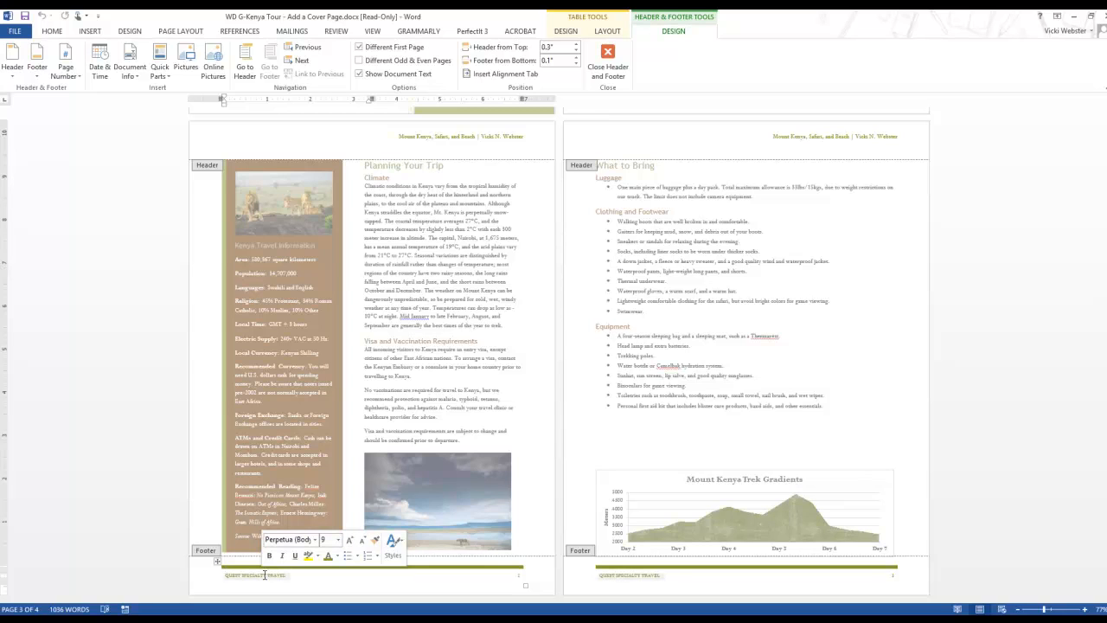
left_click(216, 562)
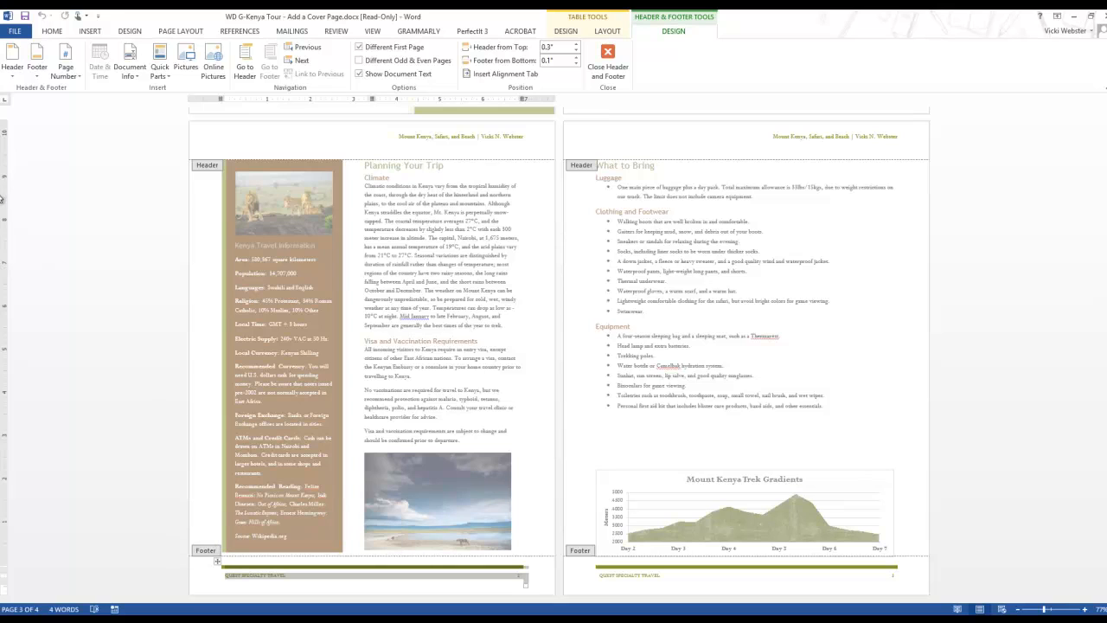
left_click(38, 76)
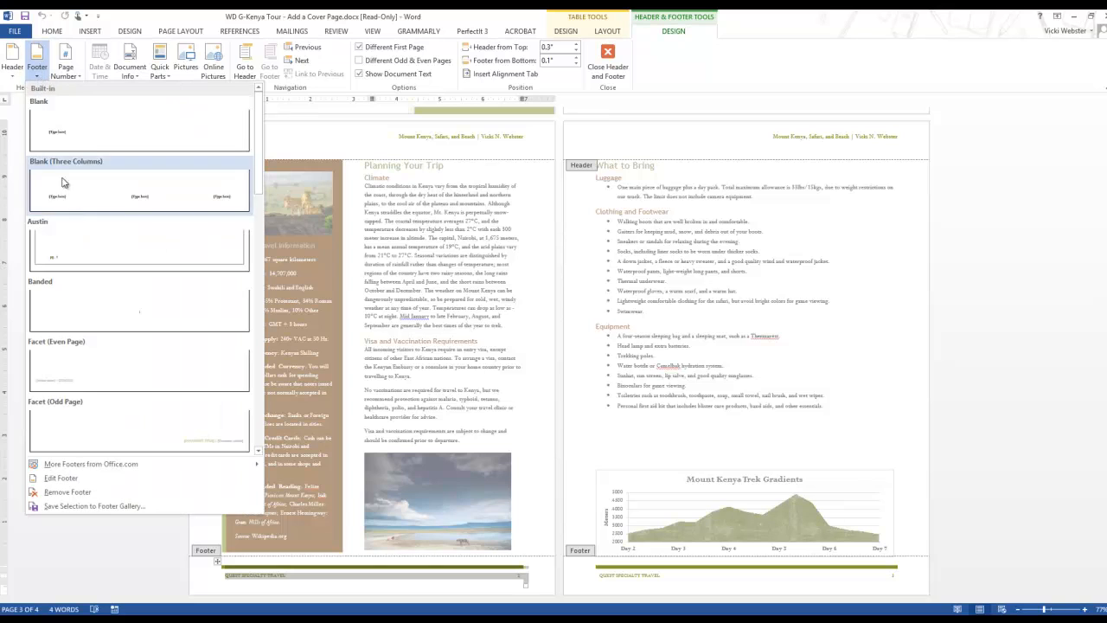
left_click(91, 507)
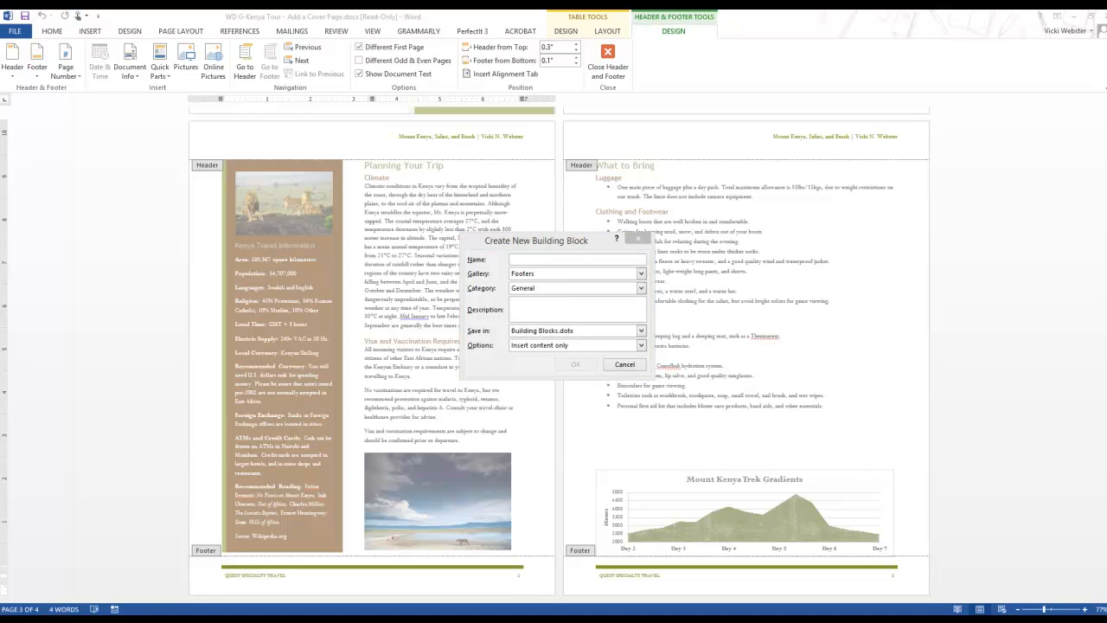
- Name the footer building block "Tour Report Footer", save it over the existing entry, and return to the body text
left_click(569, 258)
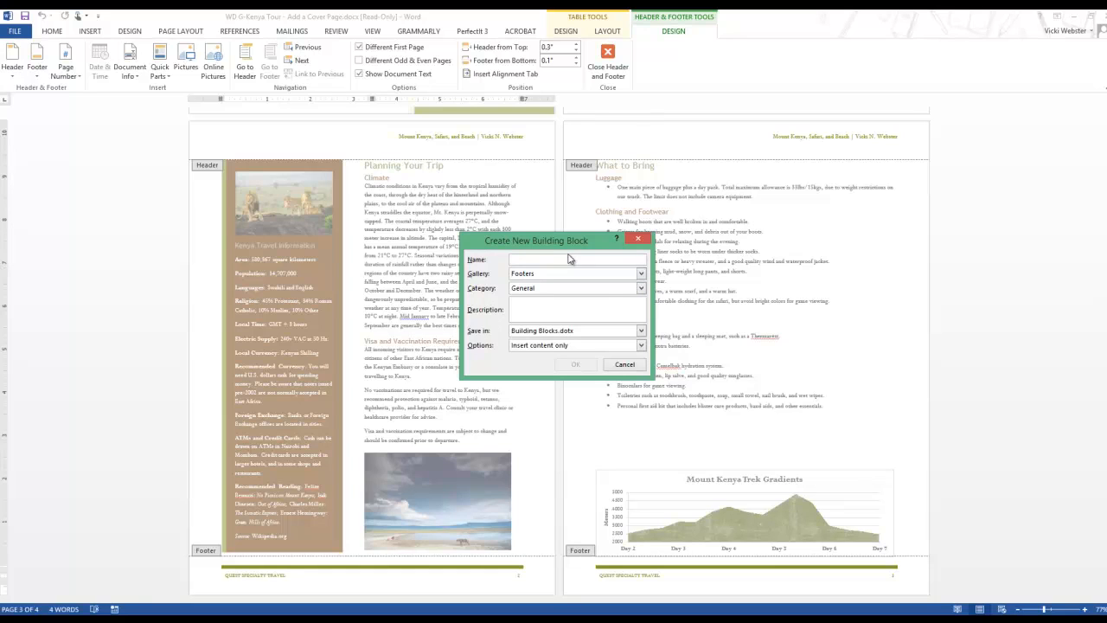
type("Tour Report Footer")
left_click(575, 367)
left_click(534, 351)
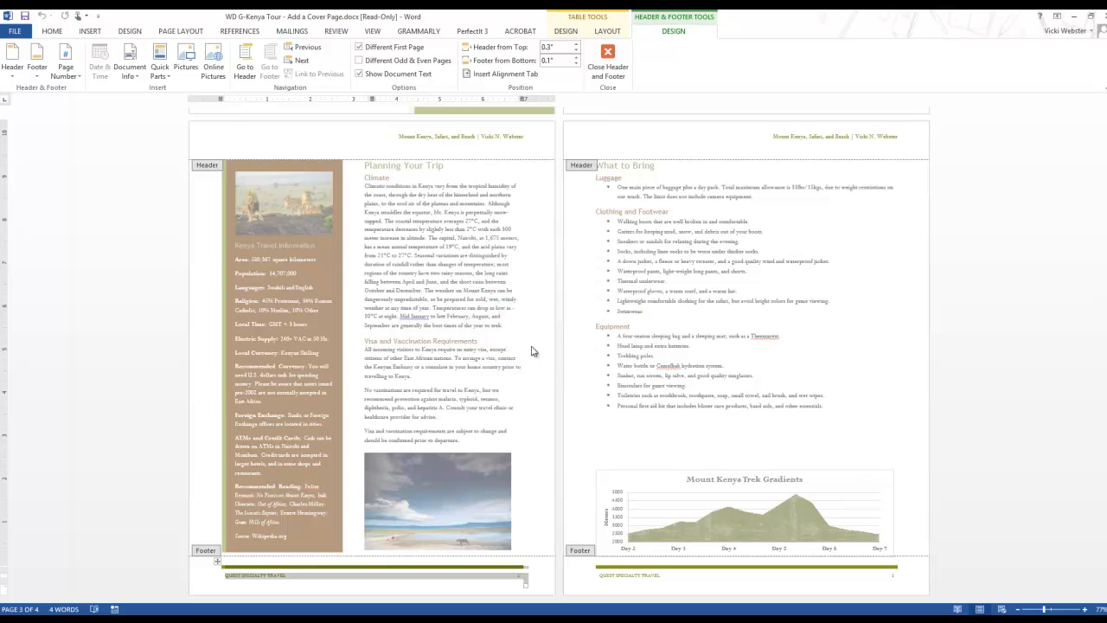
double_click(468, 333)
left_click(424, 290)
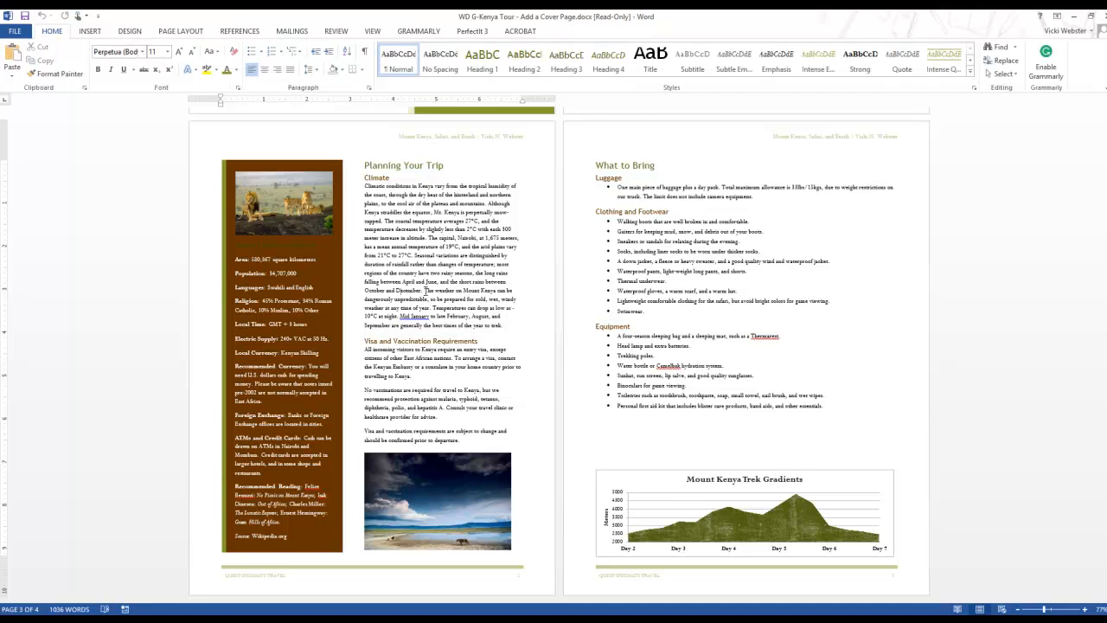